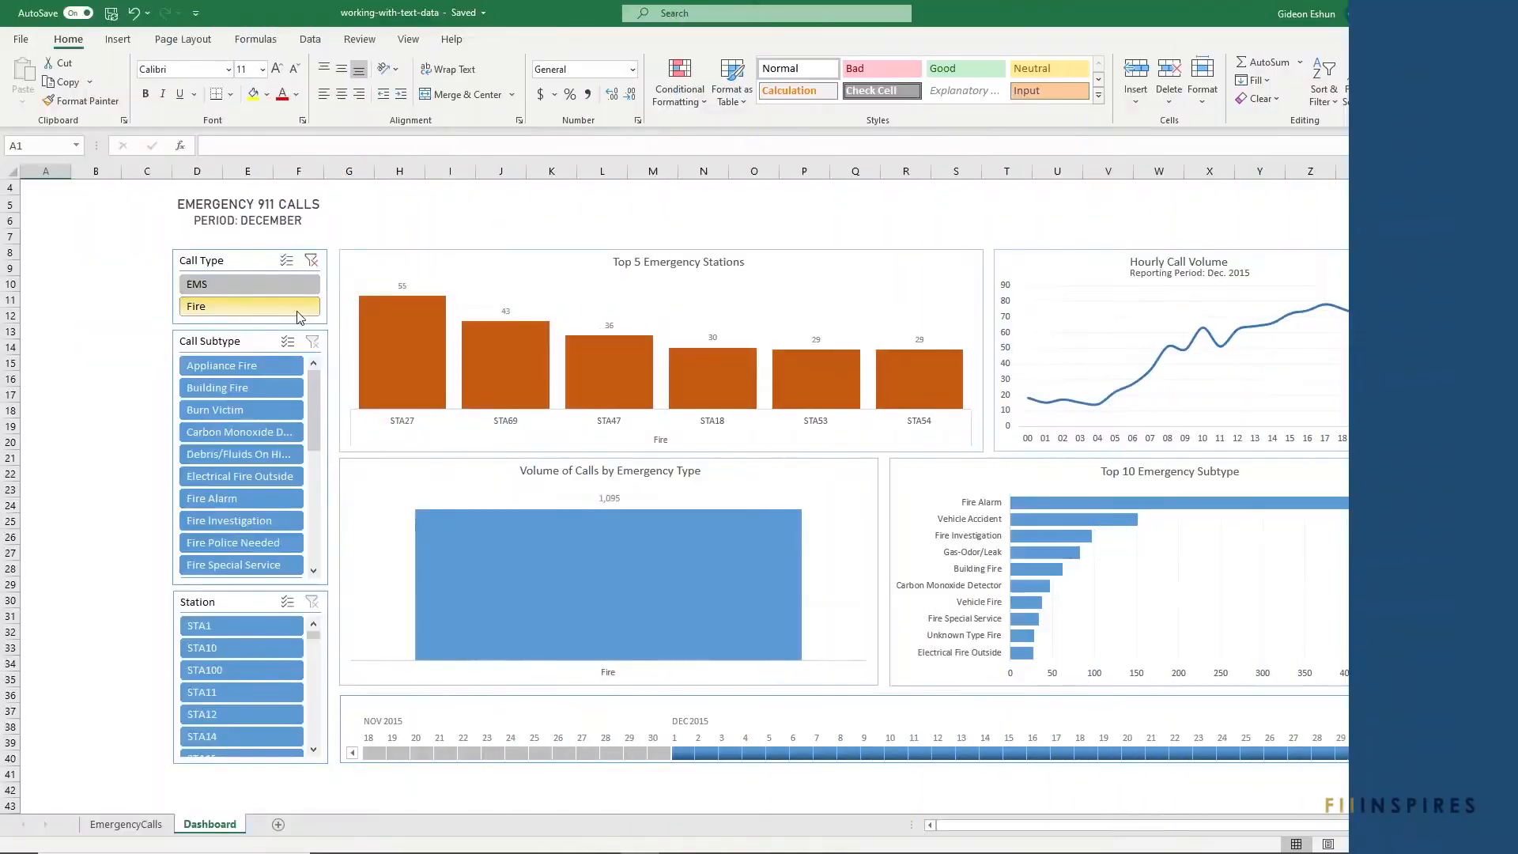
Filter the dashboard to EMS calls from stations 308 and 308A, and adjust the start of the date timeline
click(296, 285)
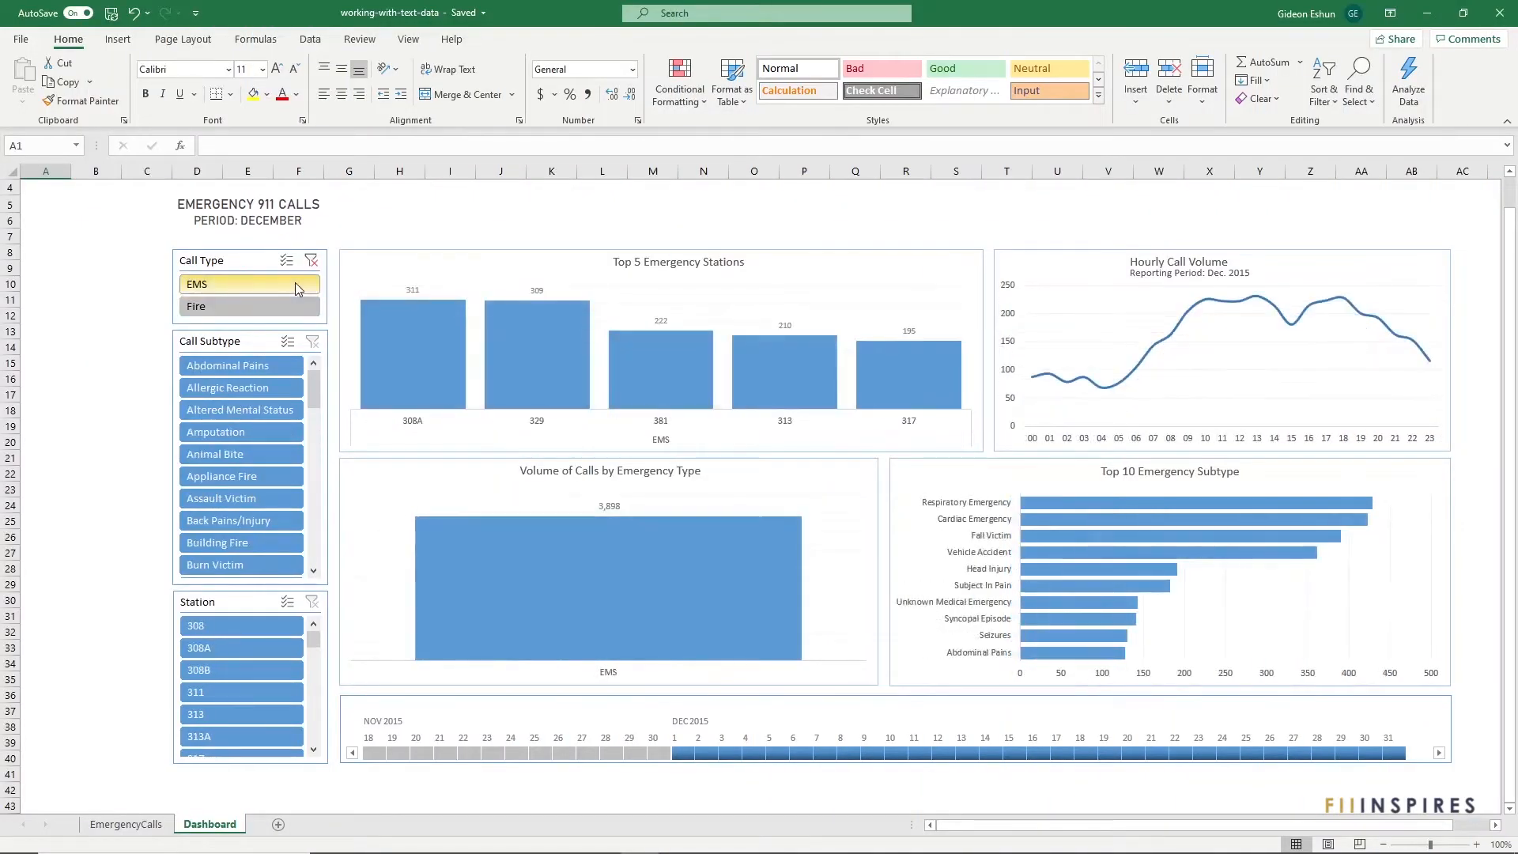
click(259, 626)
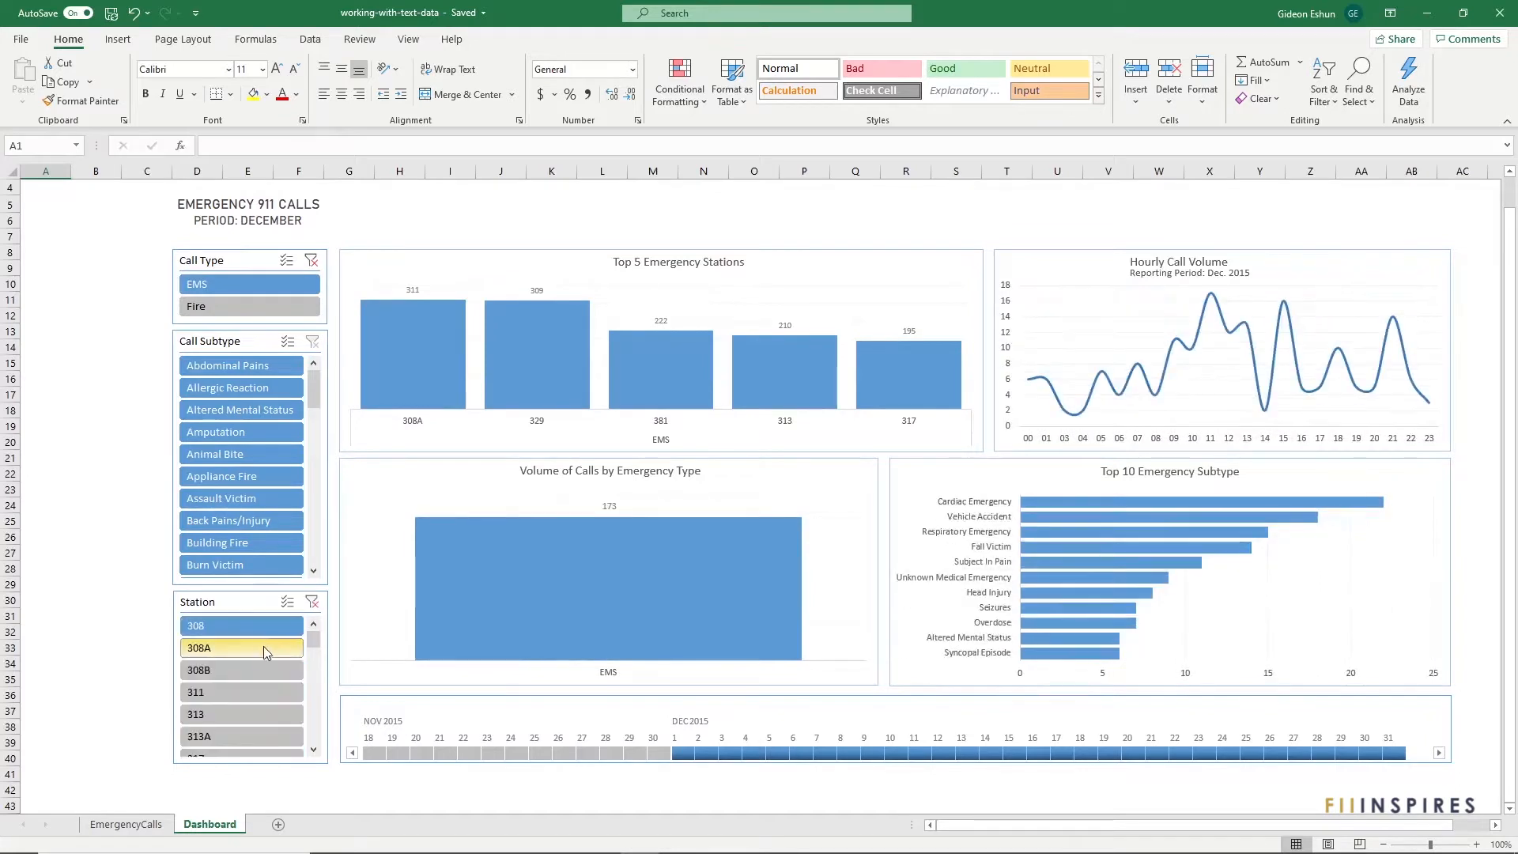
ctrl+click(264, 650)
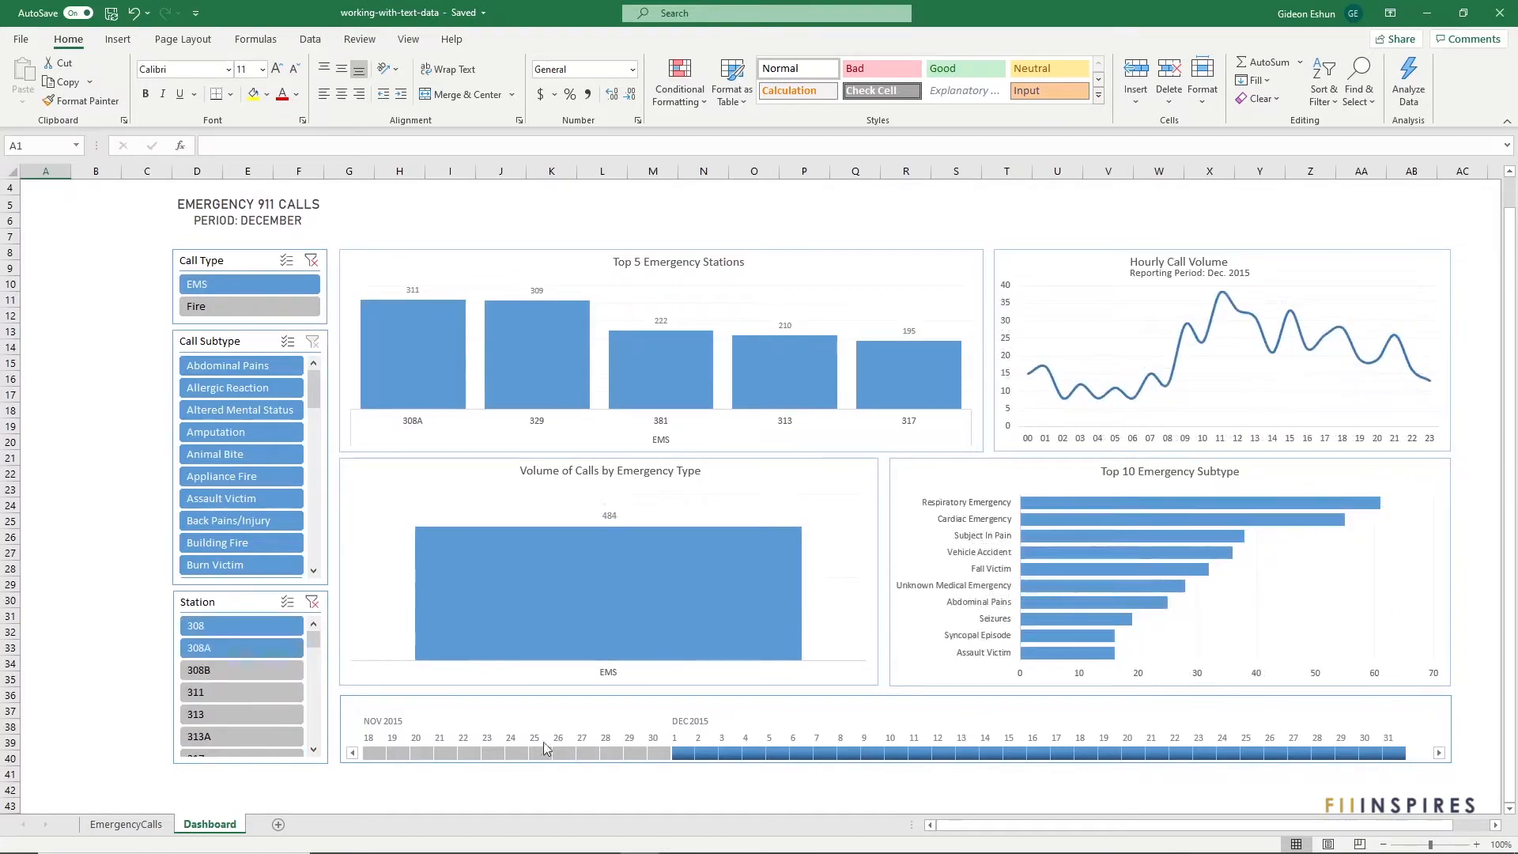
mouse_move(675, 763)
mouse_down()
mouse_move(1002, 749)
mouse_move(676, 744)
mouse_up()
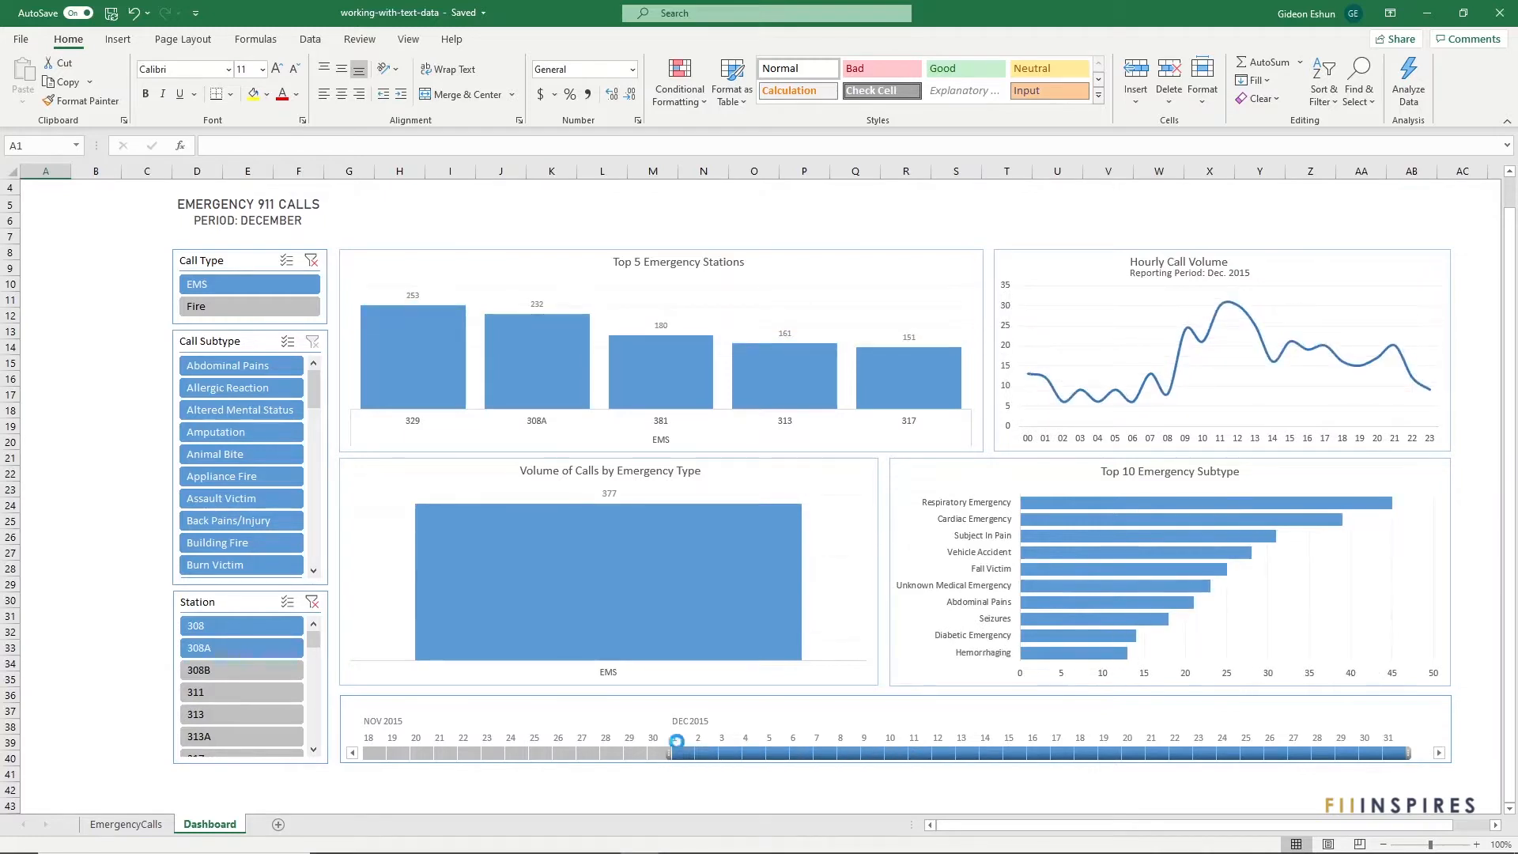
Clear the station and call type filters, and filter the dashboard to the Abdominal Pains and Allergic Reaction subtypes
click(311, 604)
click(311, 261)
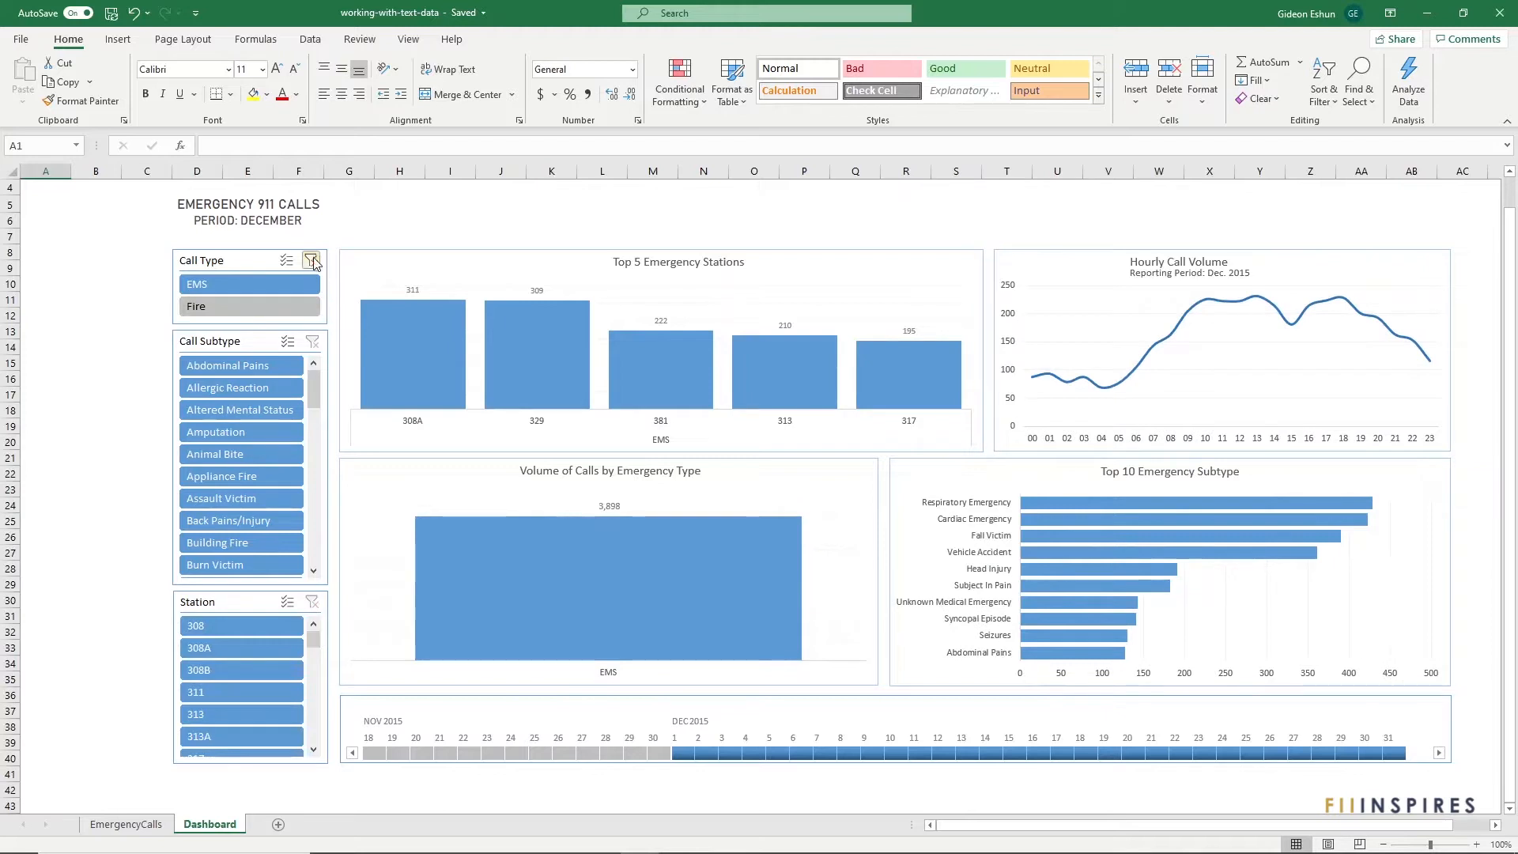
click(265, 369)
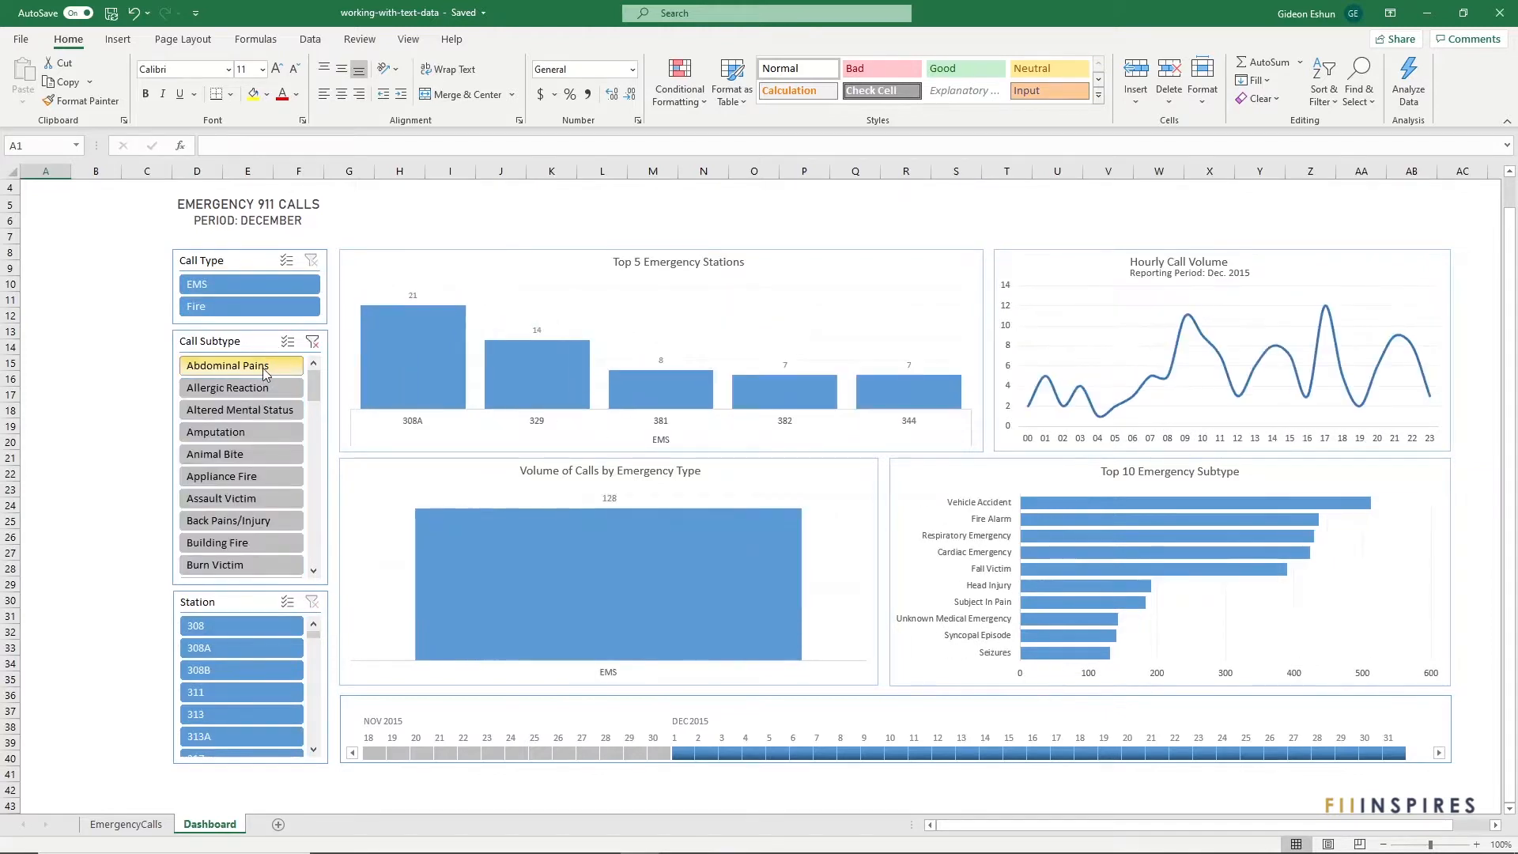
ctrl+click(265, 388)
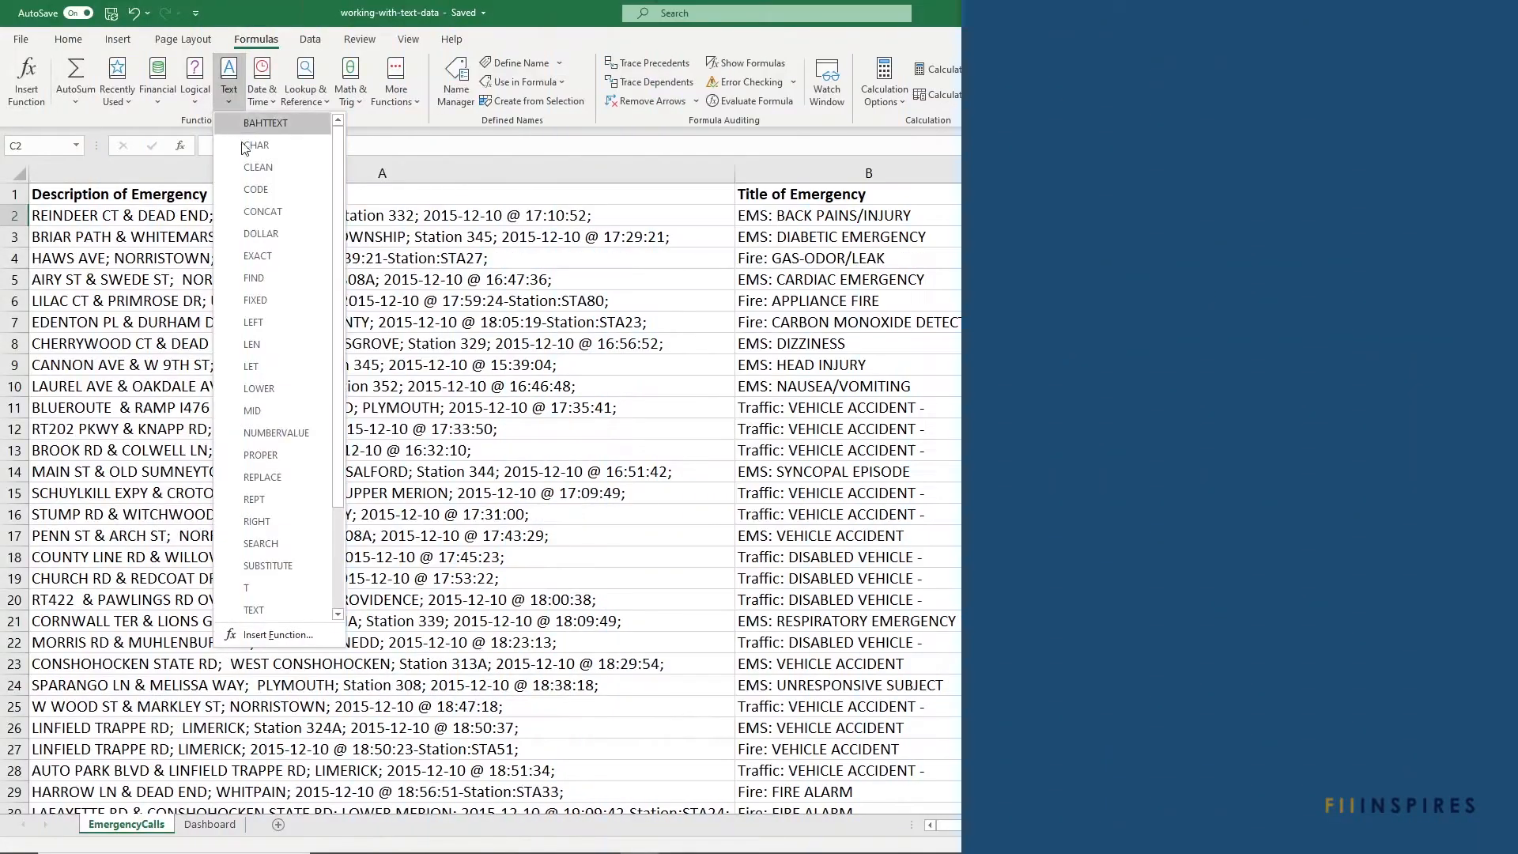
mouse_move(338, 169)
mouse_down()
mouse_move(340, 317)
mouse_move(332, 166)
mouse_up()
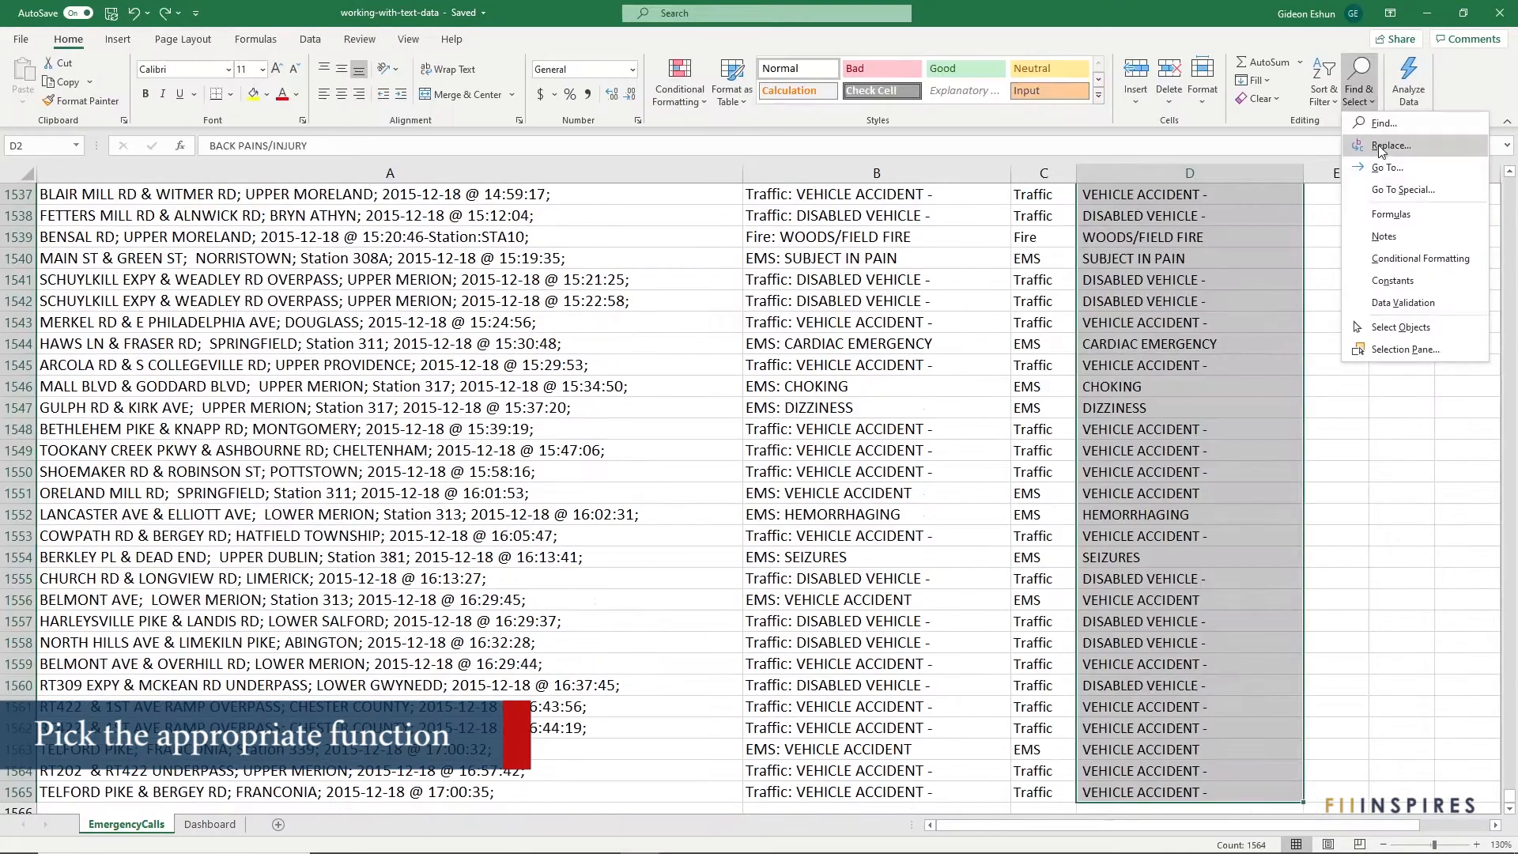
Replace every hyphen in the column D emergency subtypes with nothing
click(1383, 149)
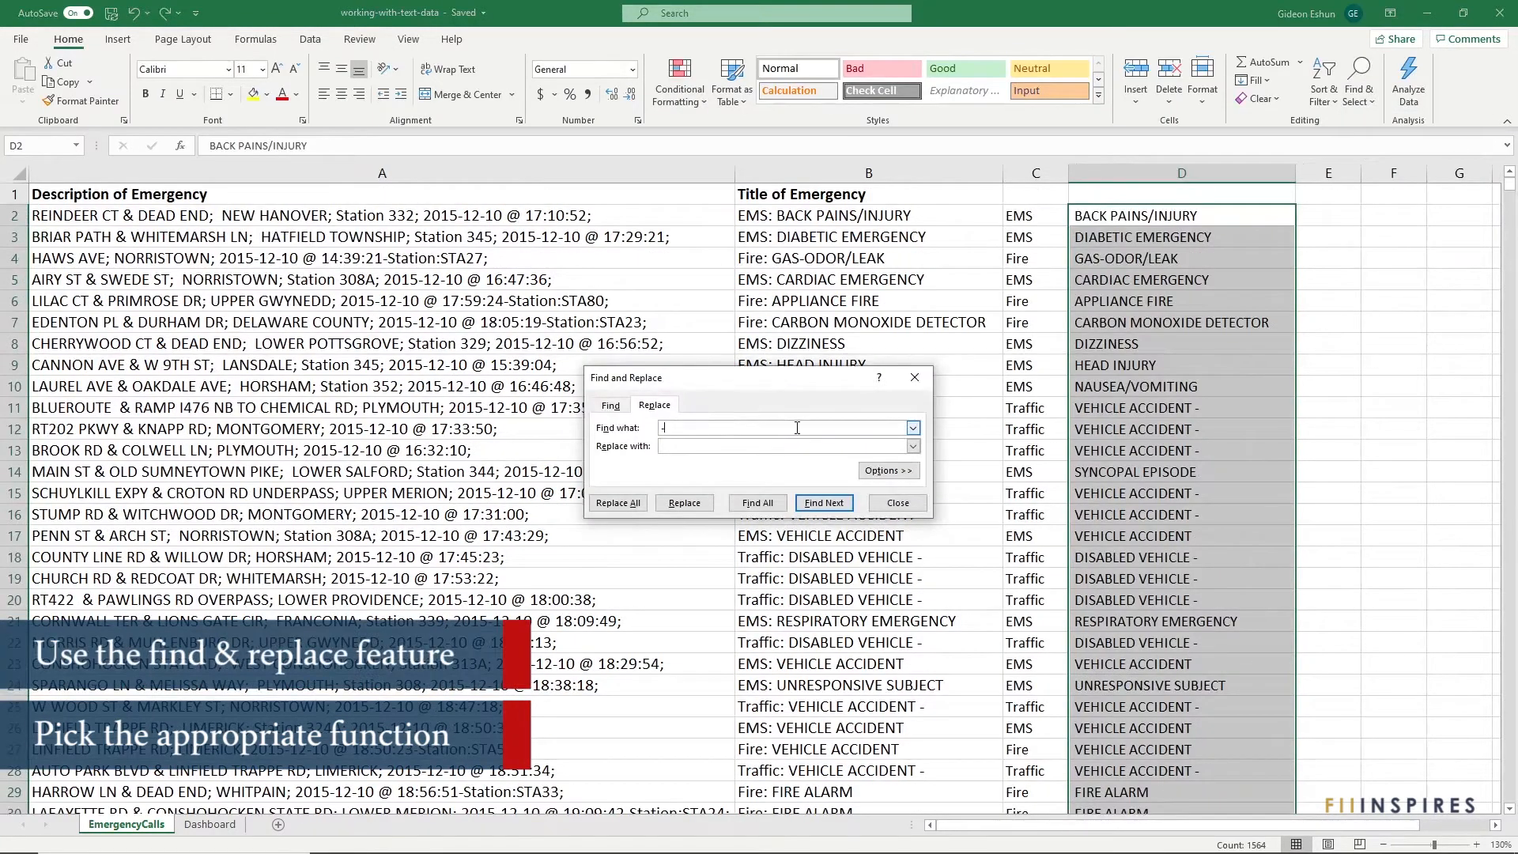
click(619, 503)
key(Return)
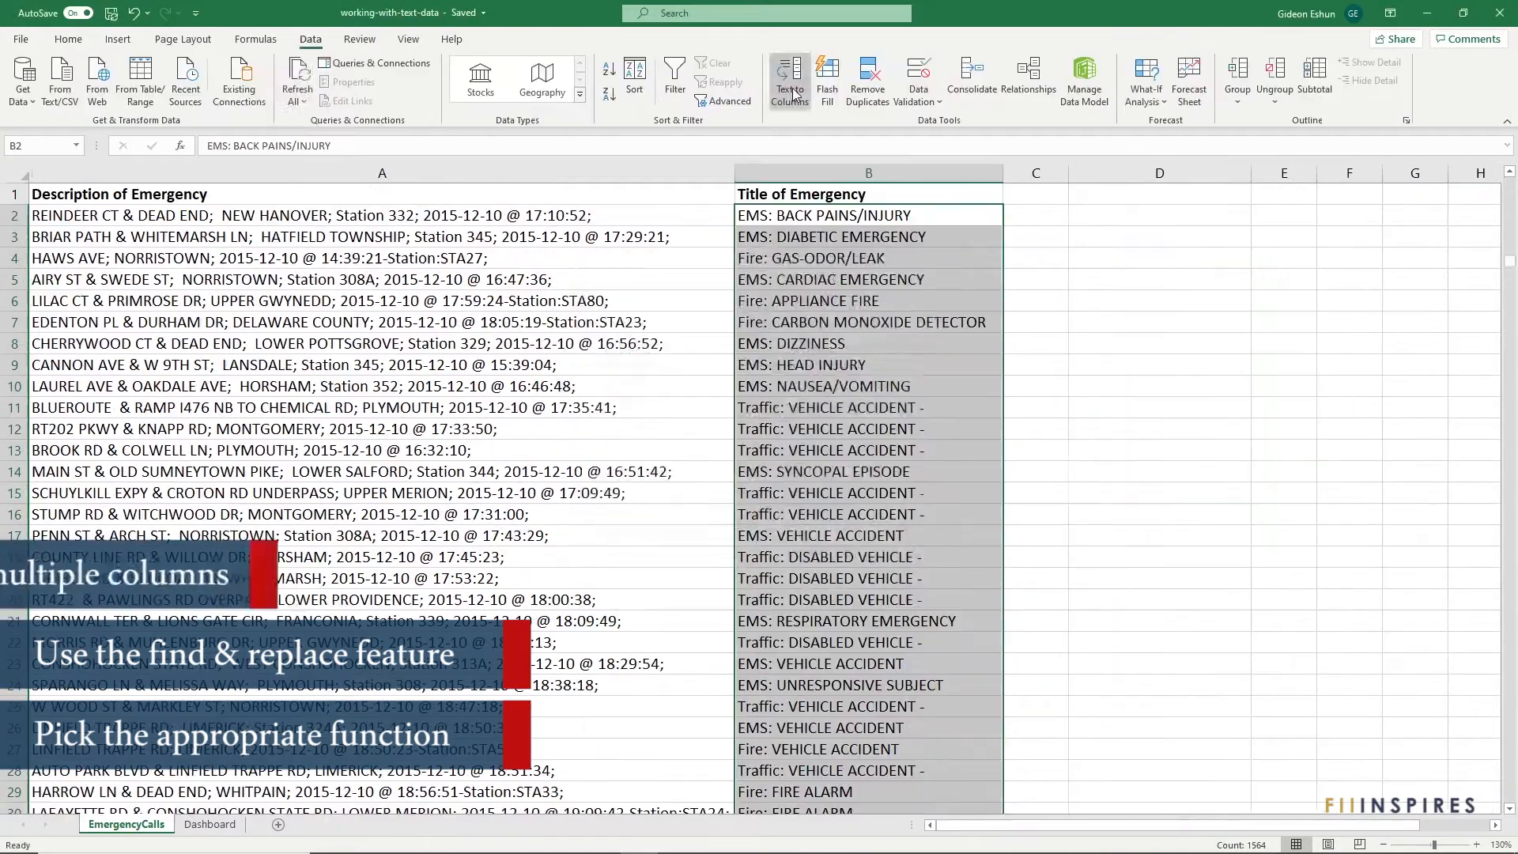
Split the Title of Emergency entries with Text to Columns at the colon delimiter, placing the output from cell C2
click(791, 89)
click(856, 563)
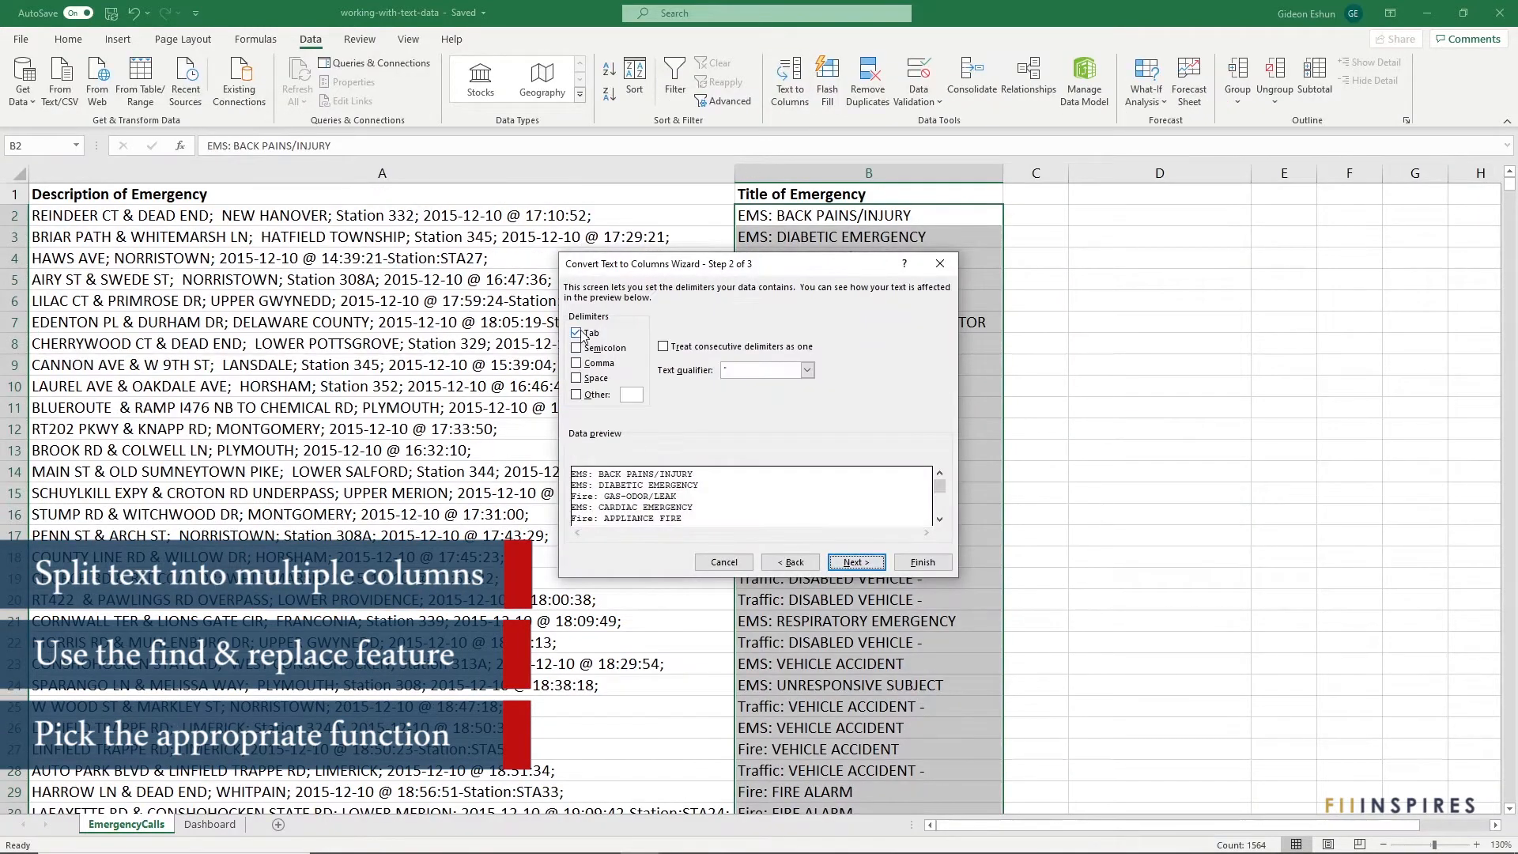
click(576, 395)
text(:)
click(860, 564)
click(635, 397)
key(BackSpace)
text(c$2)
click(923, 563)
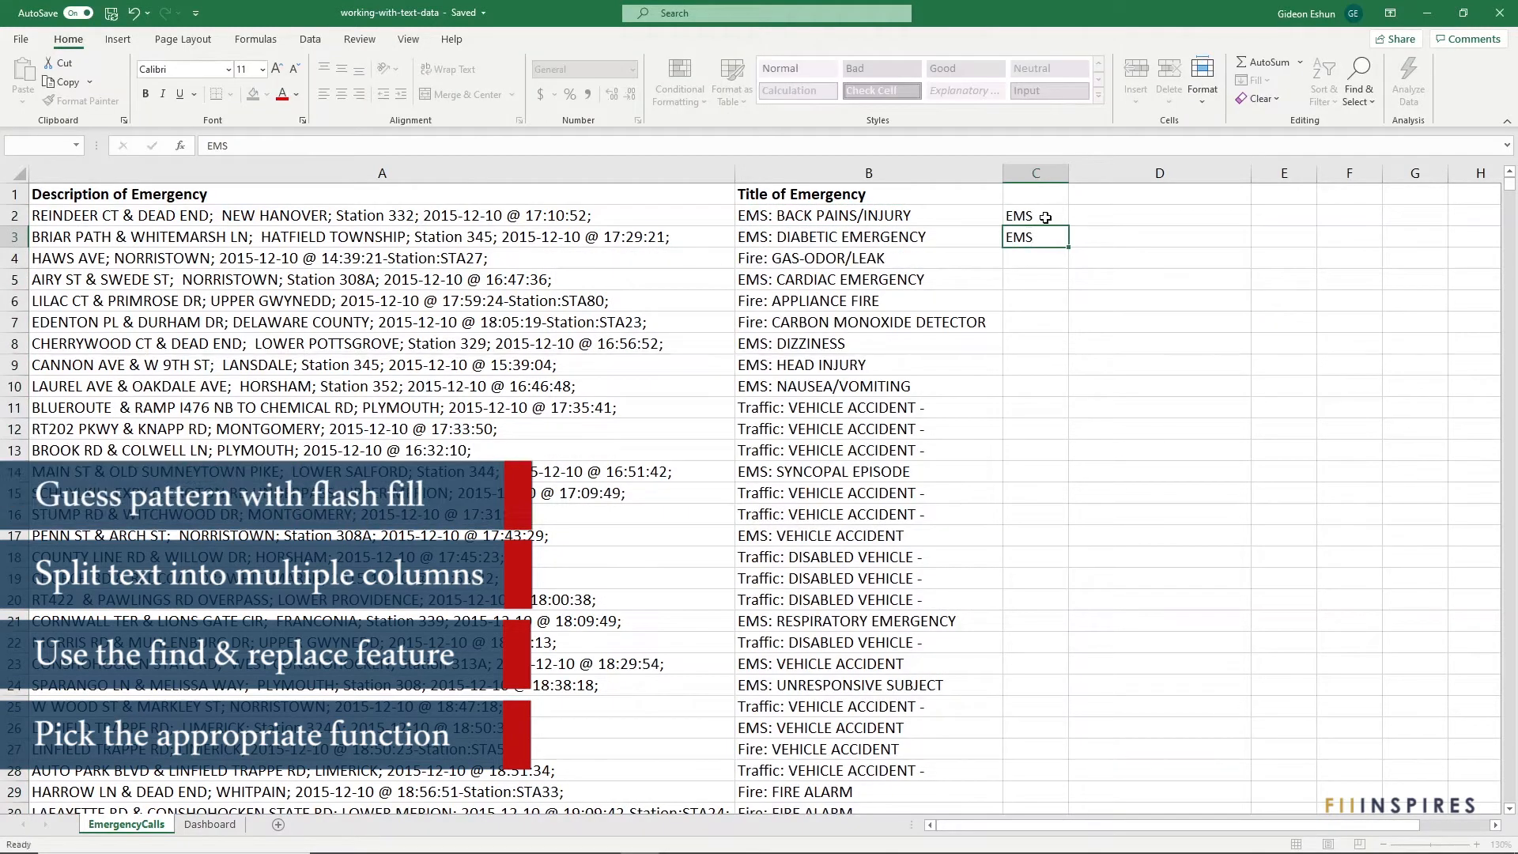
Enter EMS and Fire as example emergency types in column C
key(Return)
text(Fire)
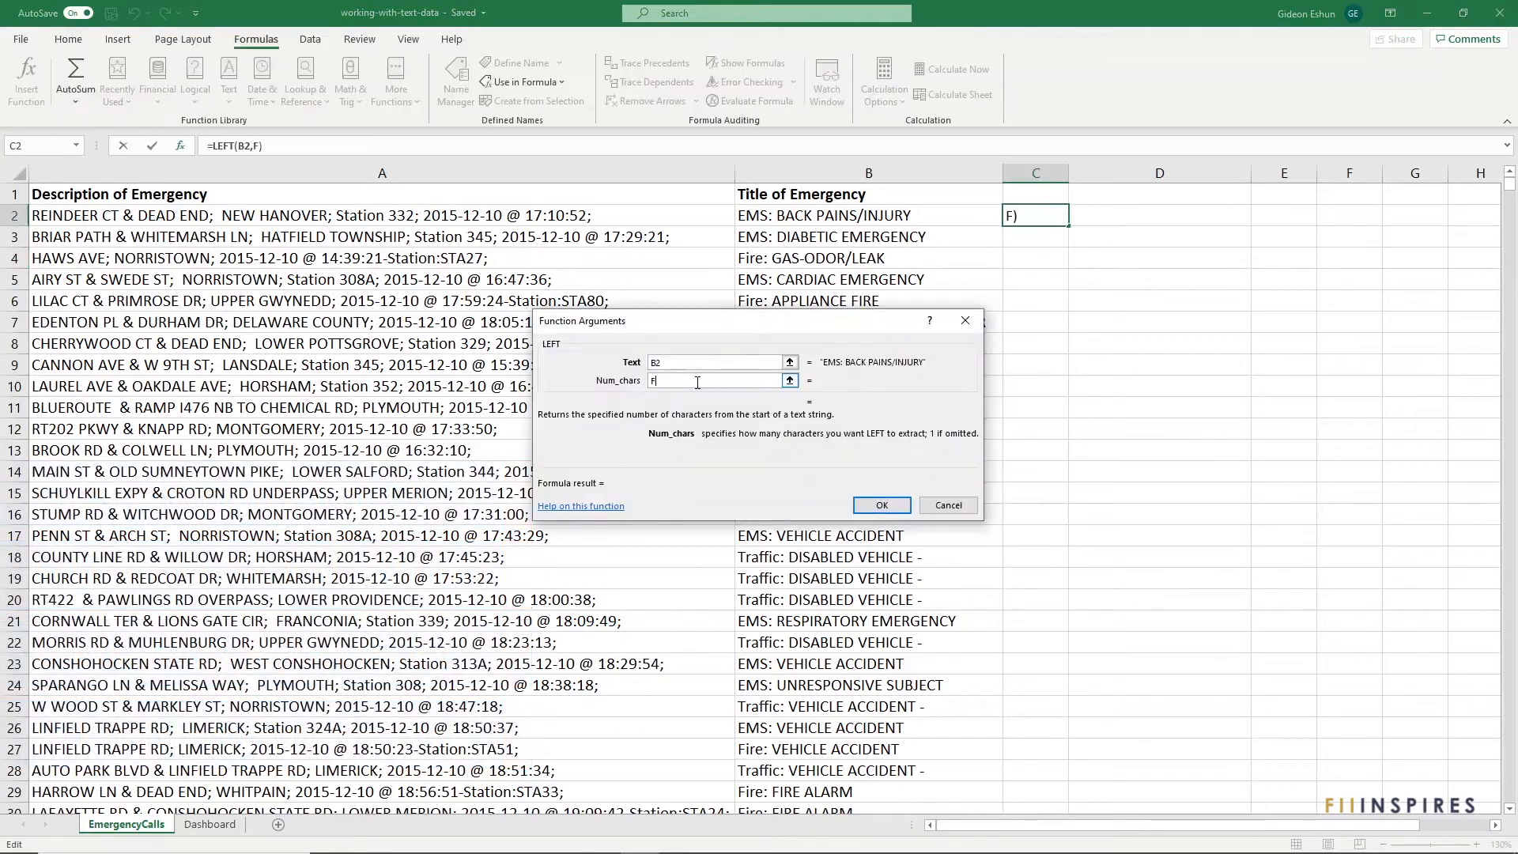
Complete the LEFT function in C2 with the character count FIND(":", B2) - 1 and fill it down column C
text(FIND()":", )
text(B2)
text( - 1)
click(881, 505)
double_click(1069, 226)
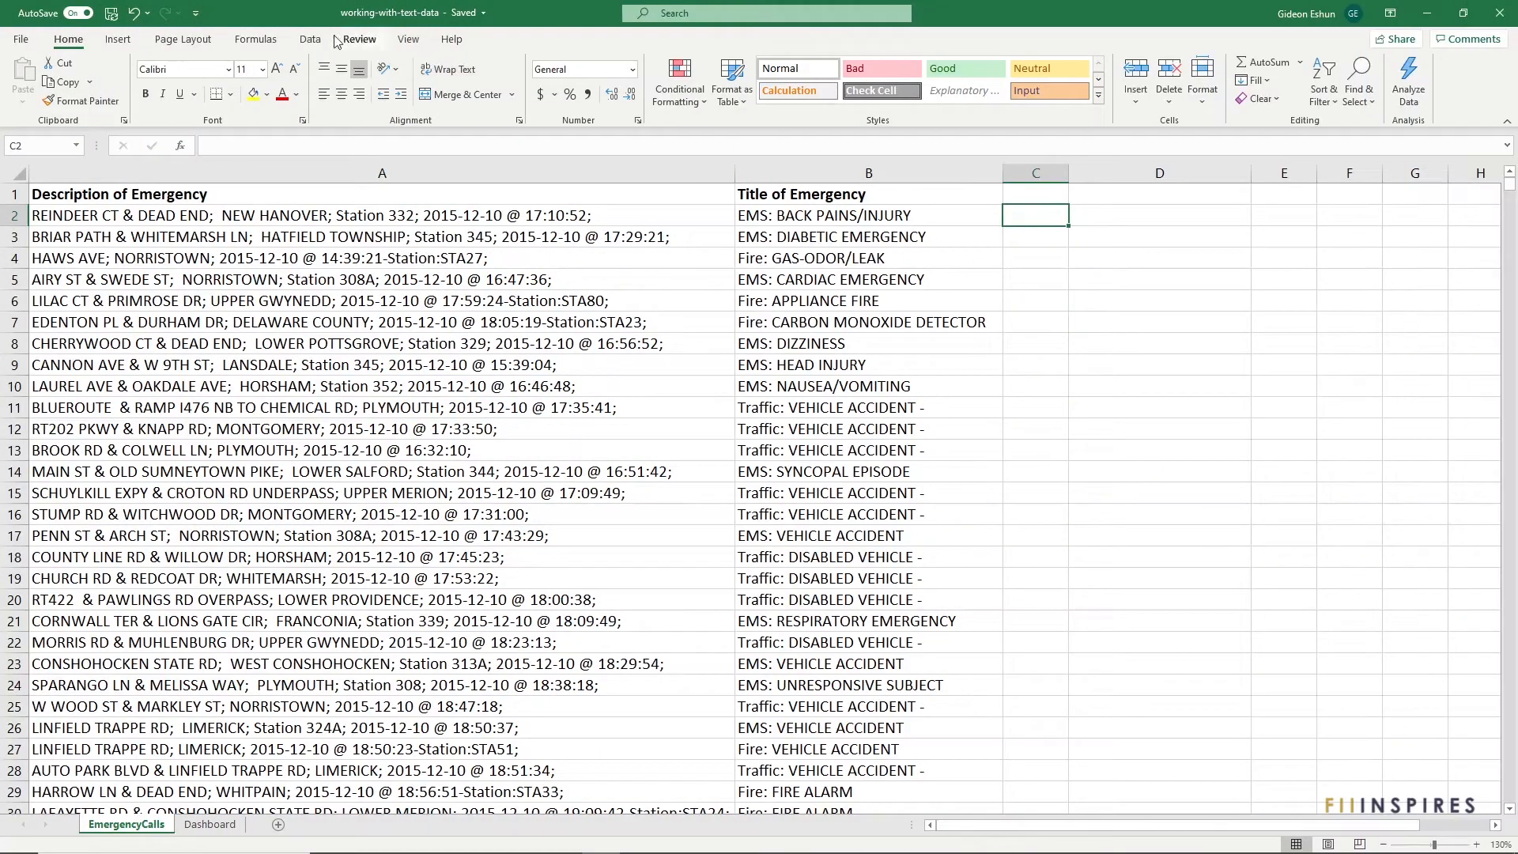
Enter EMS, EMS and Fire in C2 to C4 and accept the suggested fill for the rest of column C
click(308, 40)
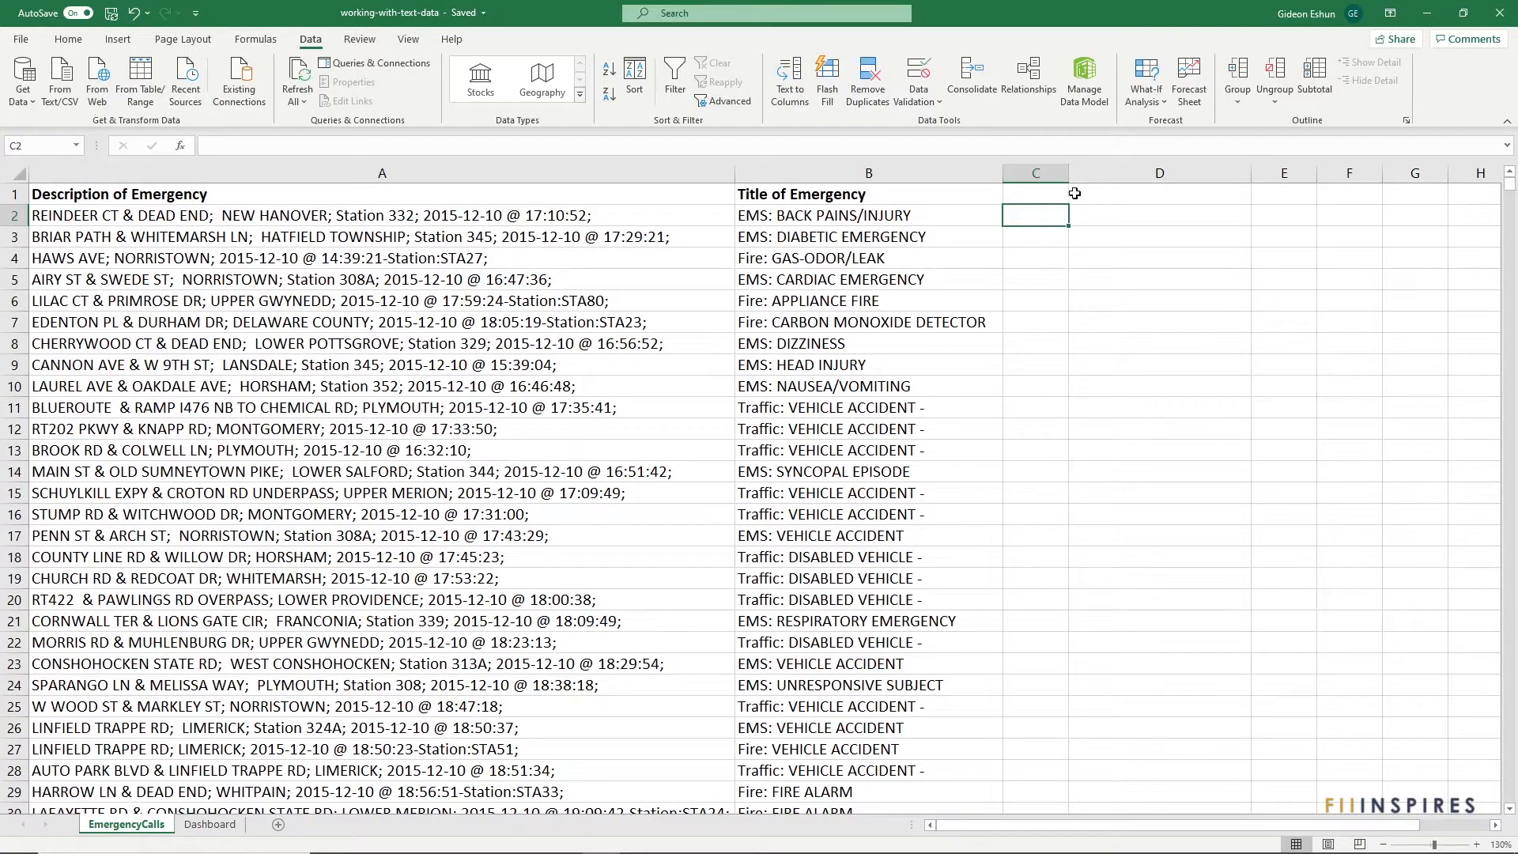
text(EMS)
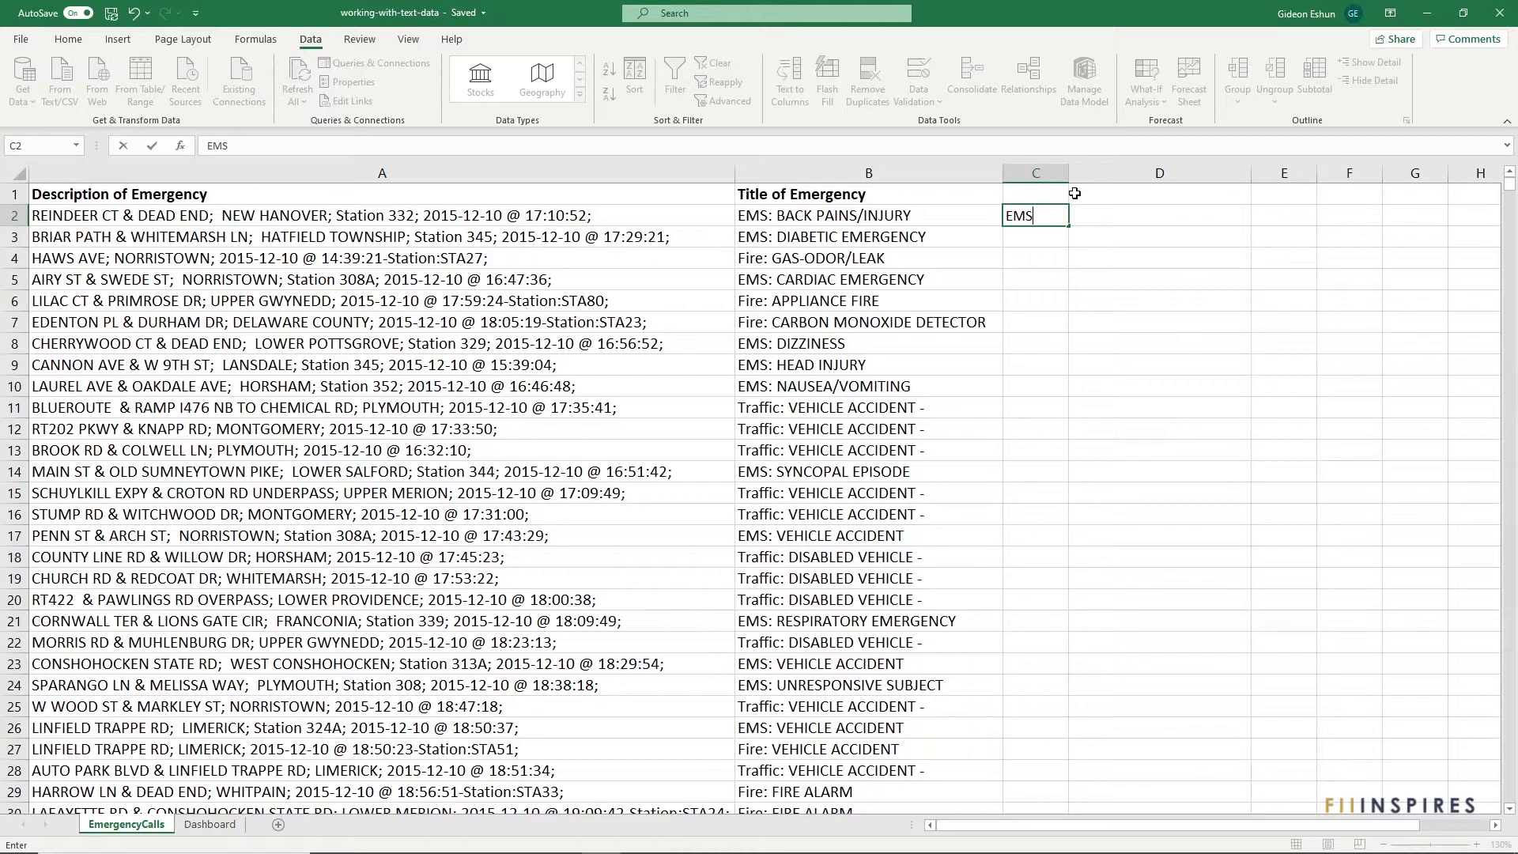
key(Return)
text(E)
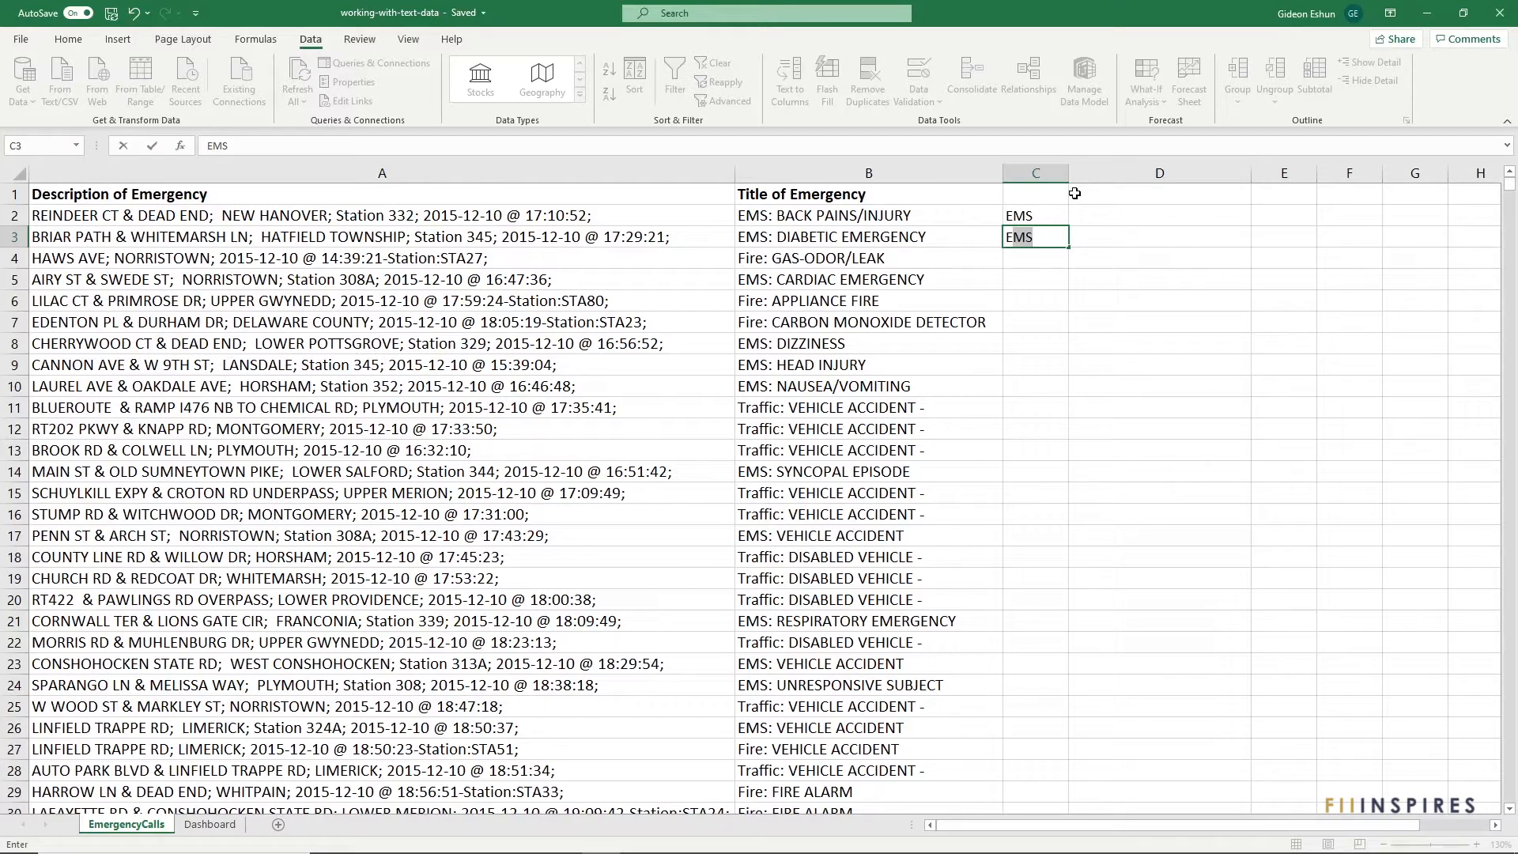
key(Return)
text(Fire)
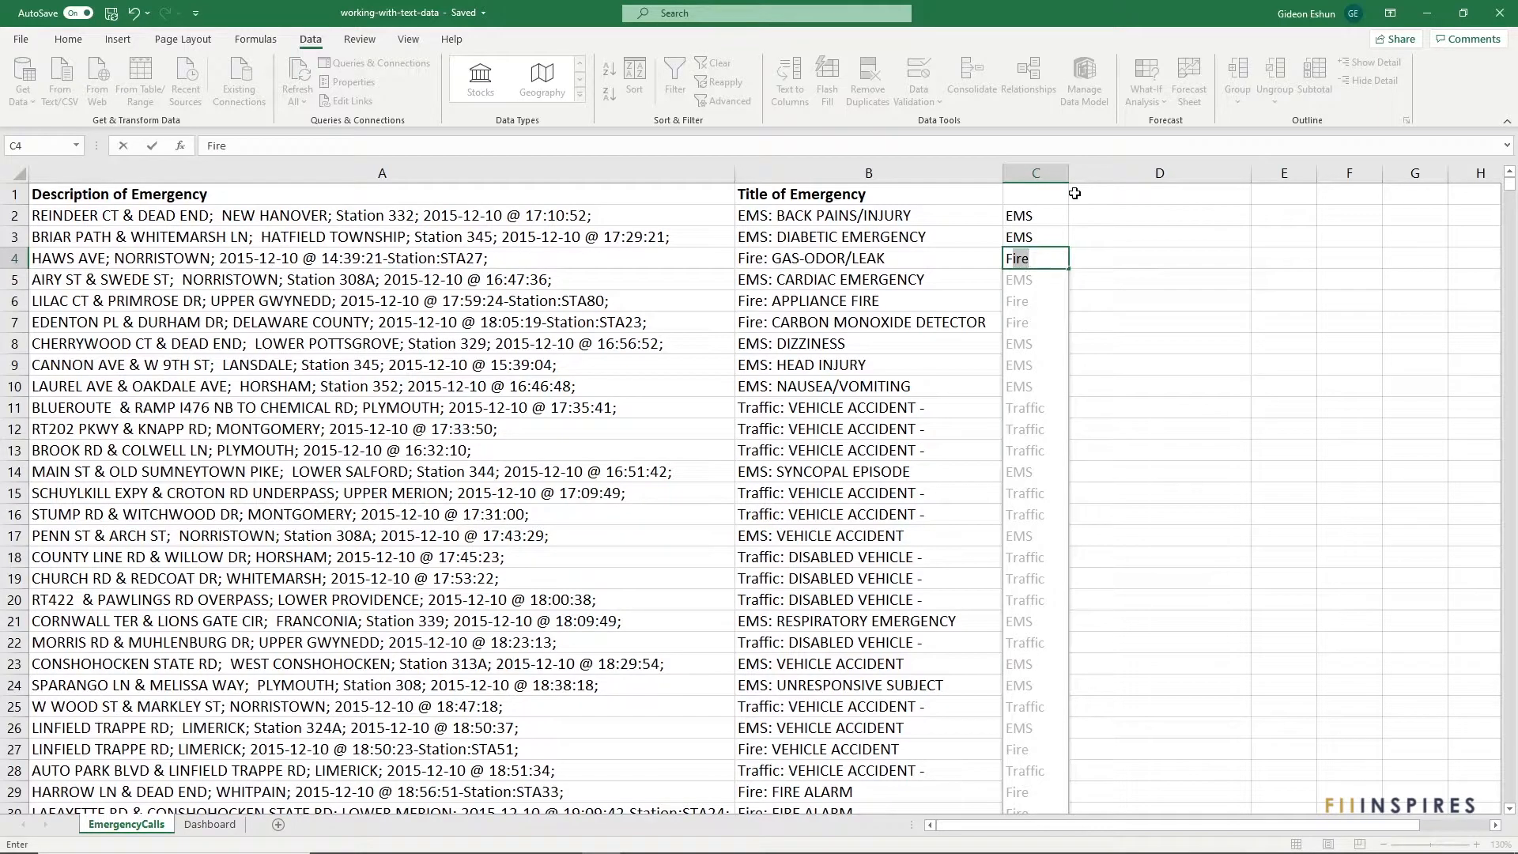
key(Return)
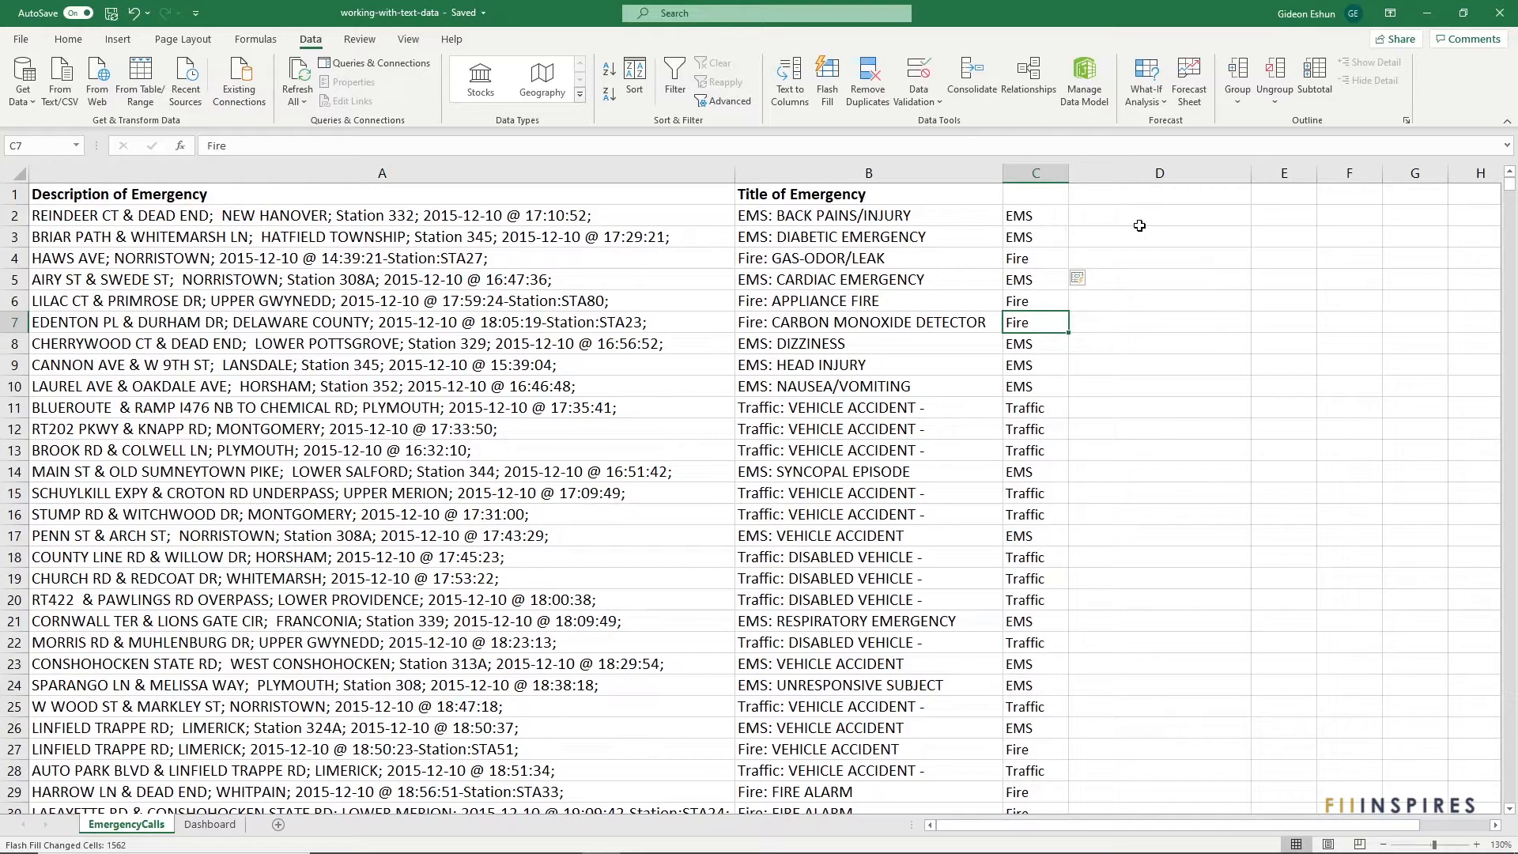
Undo the automatic fill in column C and fill the column again with the Flash Fill command
key(ctrl+z)
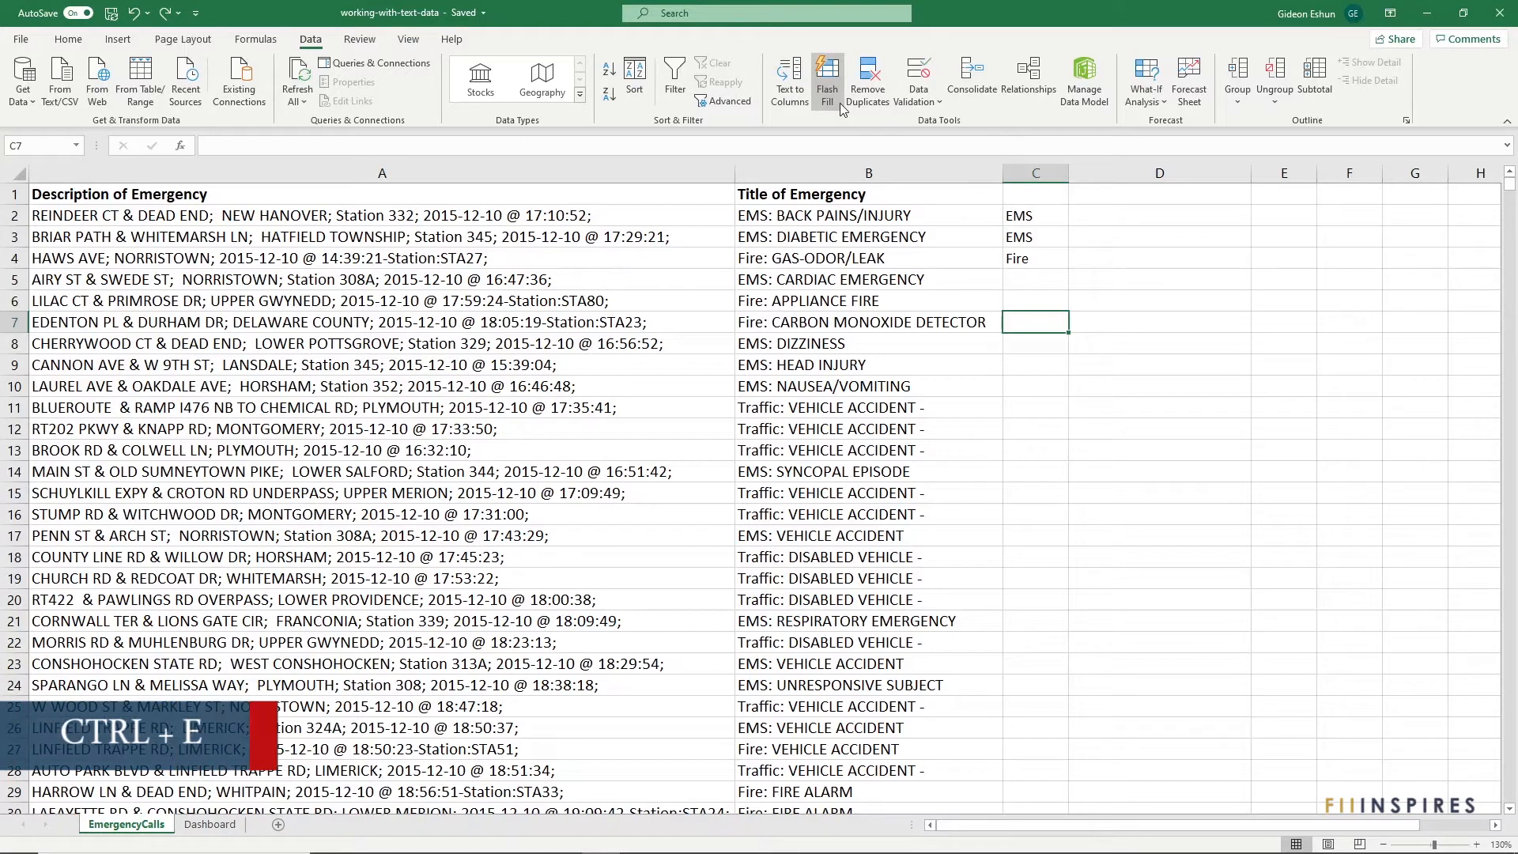
key(ctrl+e)
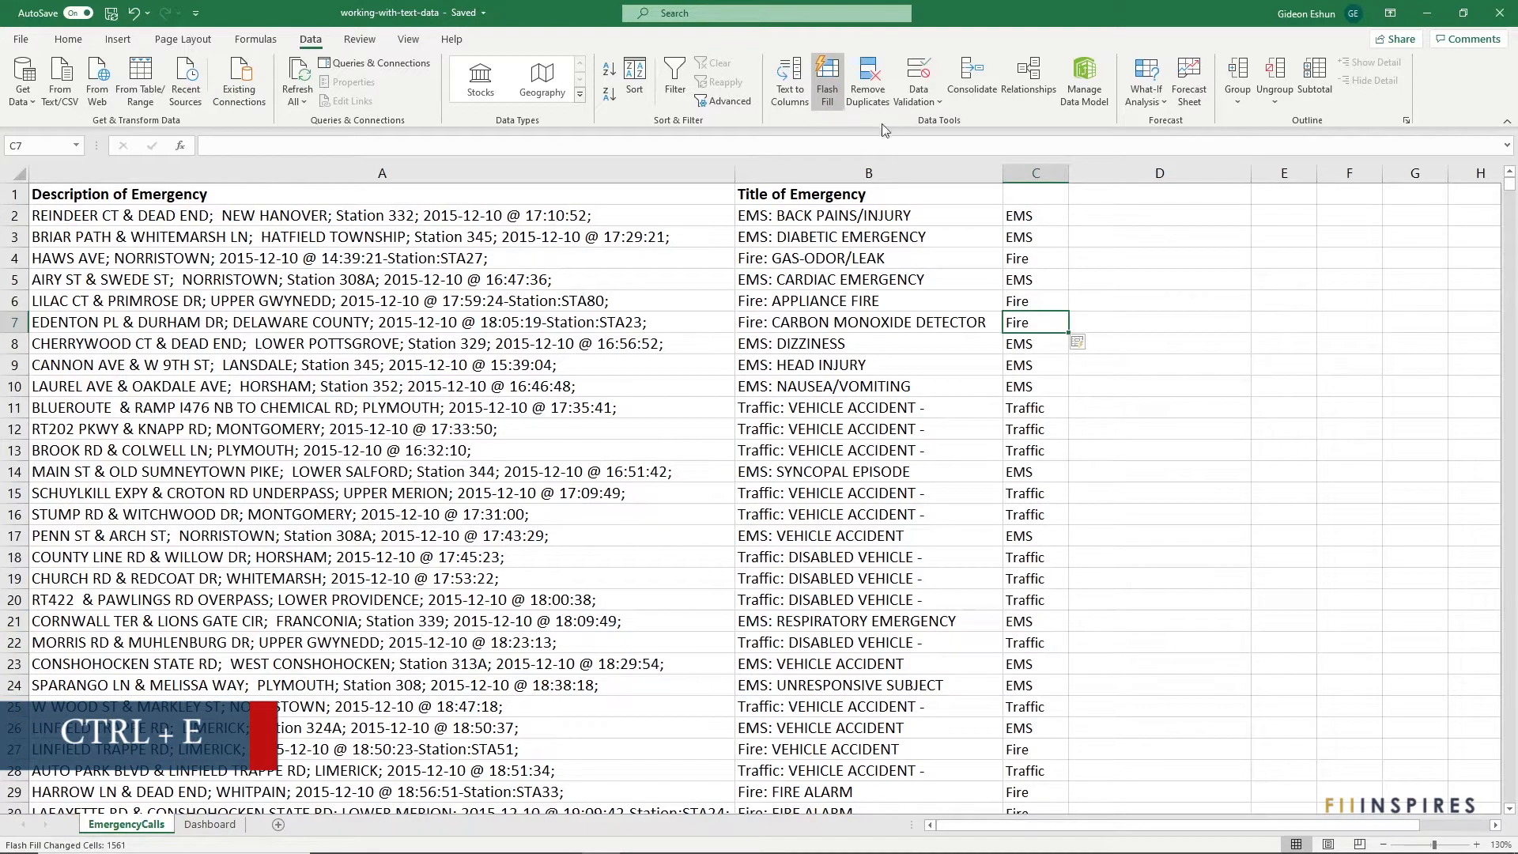
Add the bold heading Type in cell C1
click(1029, 194)
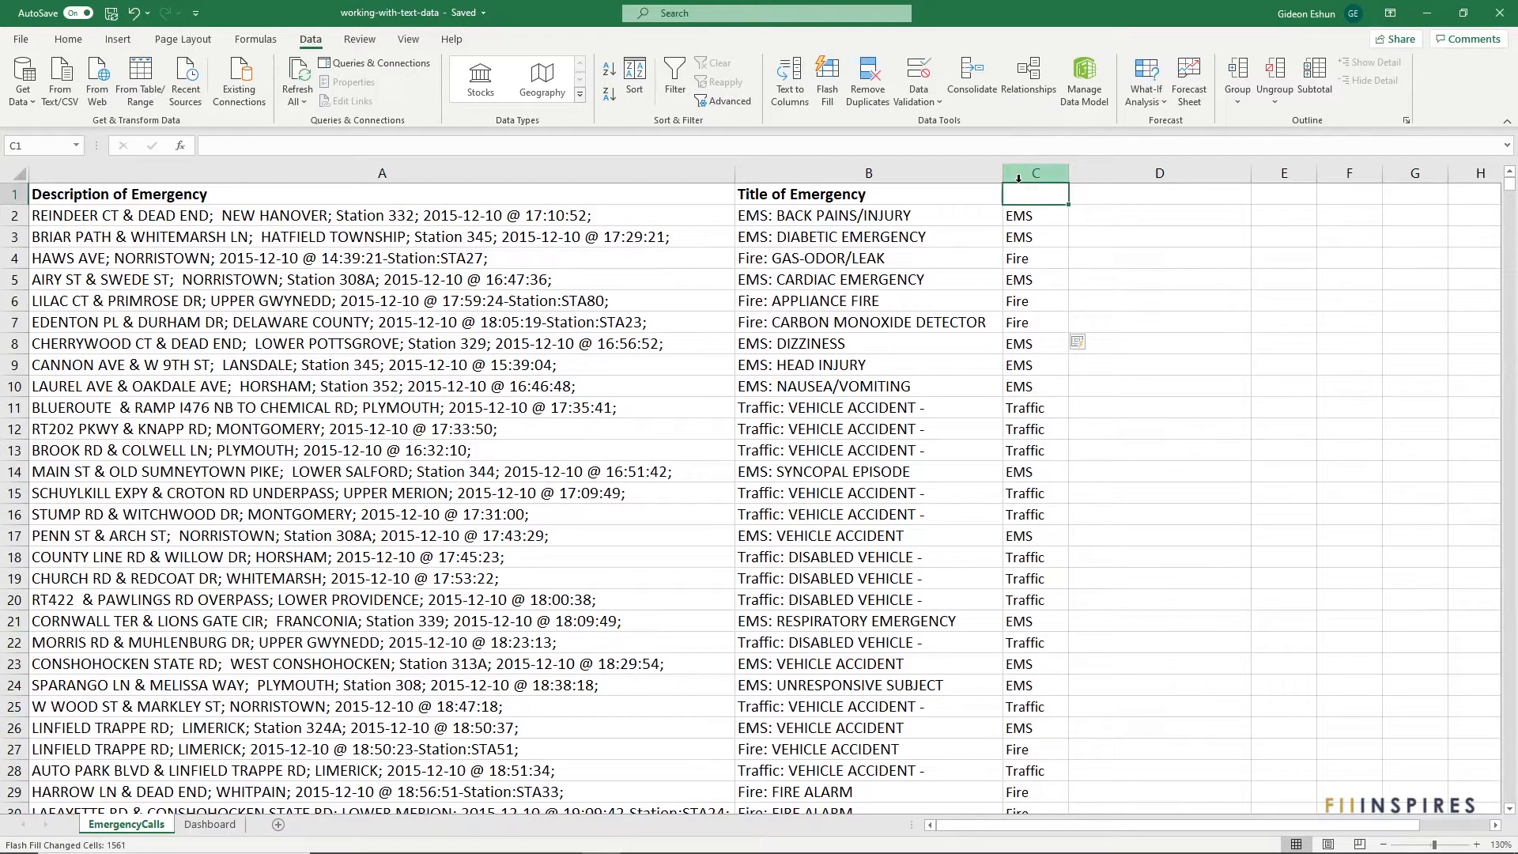
text(Type)
key(ctrl+Return)
key(ctrl+b)
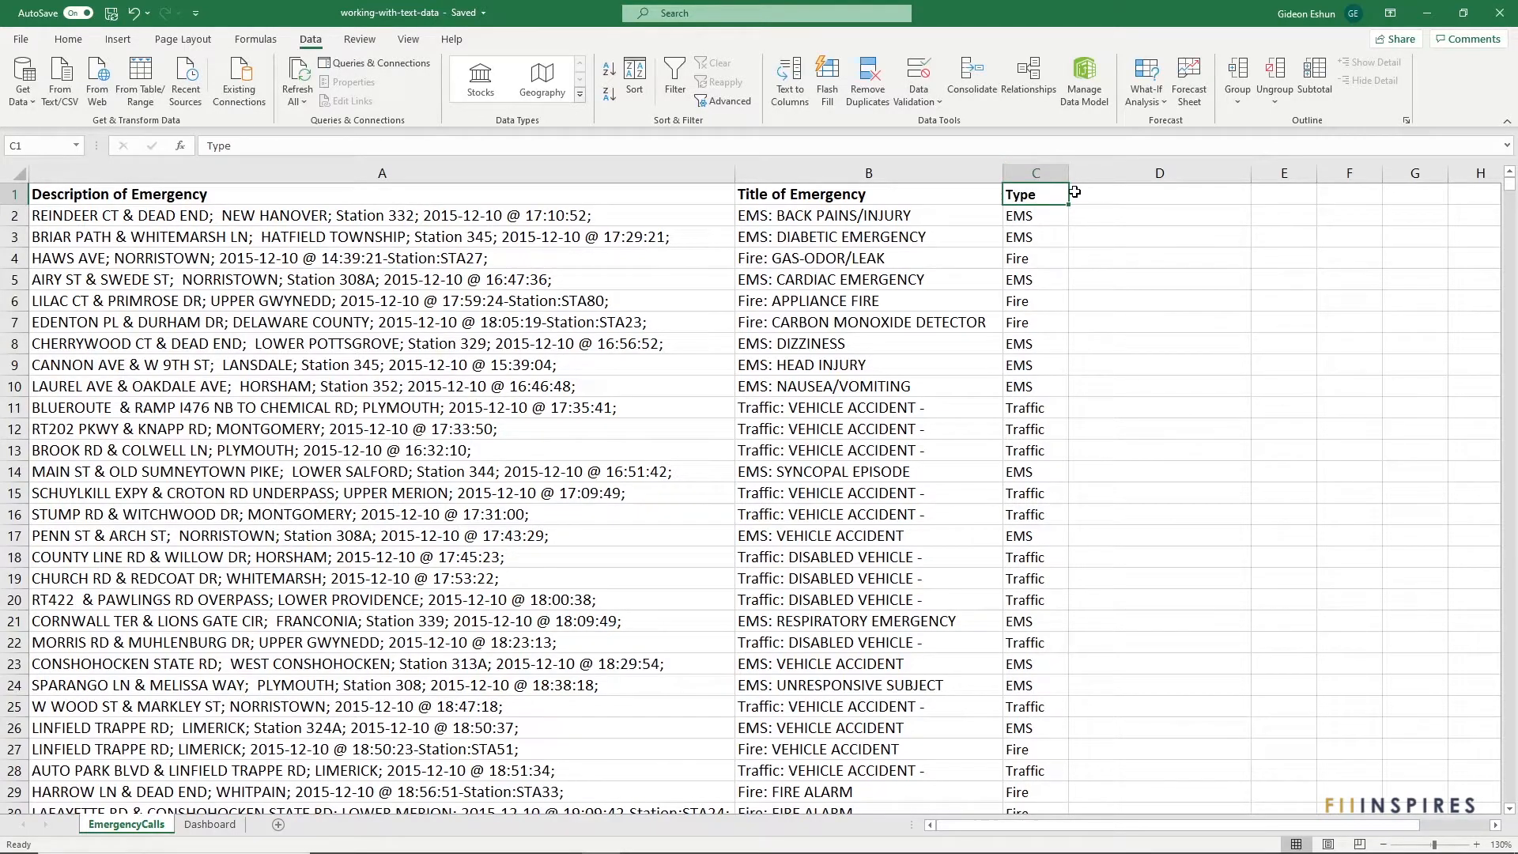
Enter Back Pains/Injury in D2 and Diabetic Emergency in D3, accepting the suggested fill for the rest of column D
click(1141, 223)
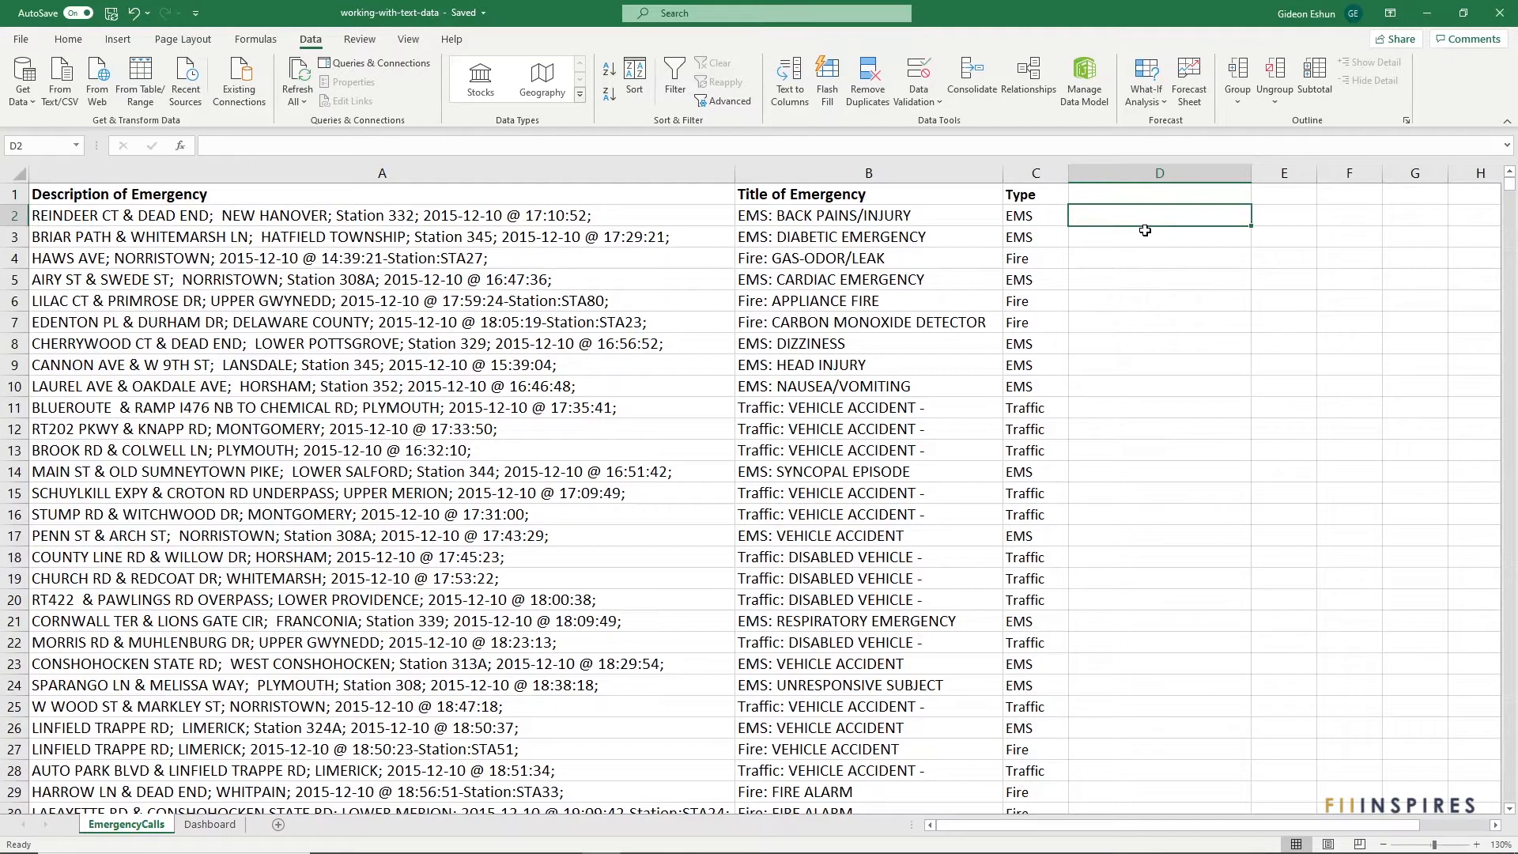
text(Back)
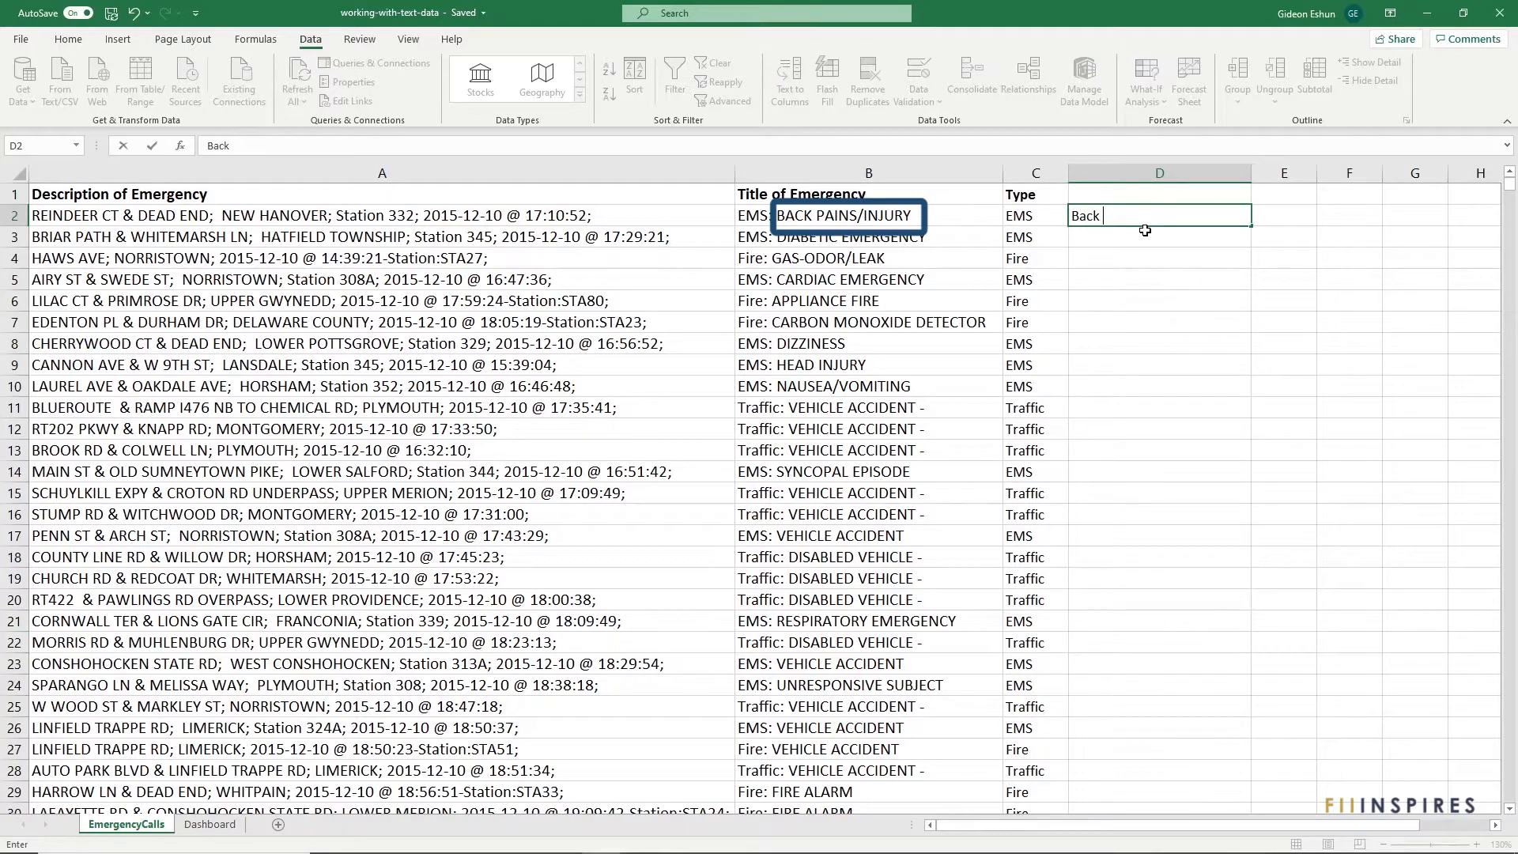
text( Pains/Injury)
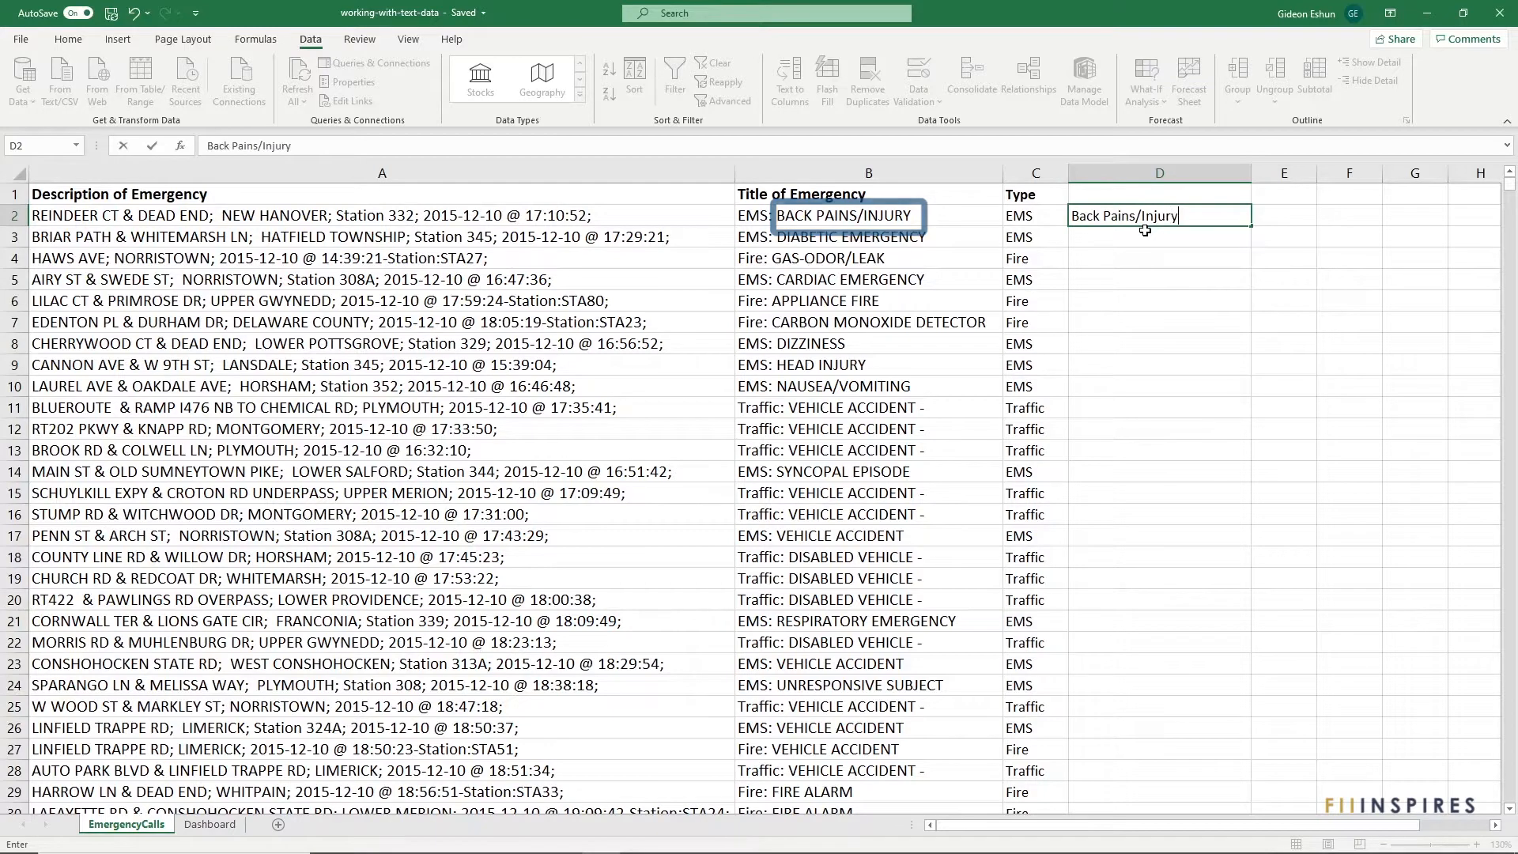
key(Return)
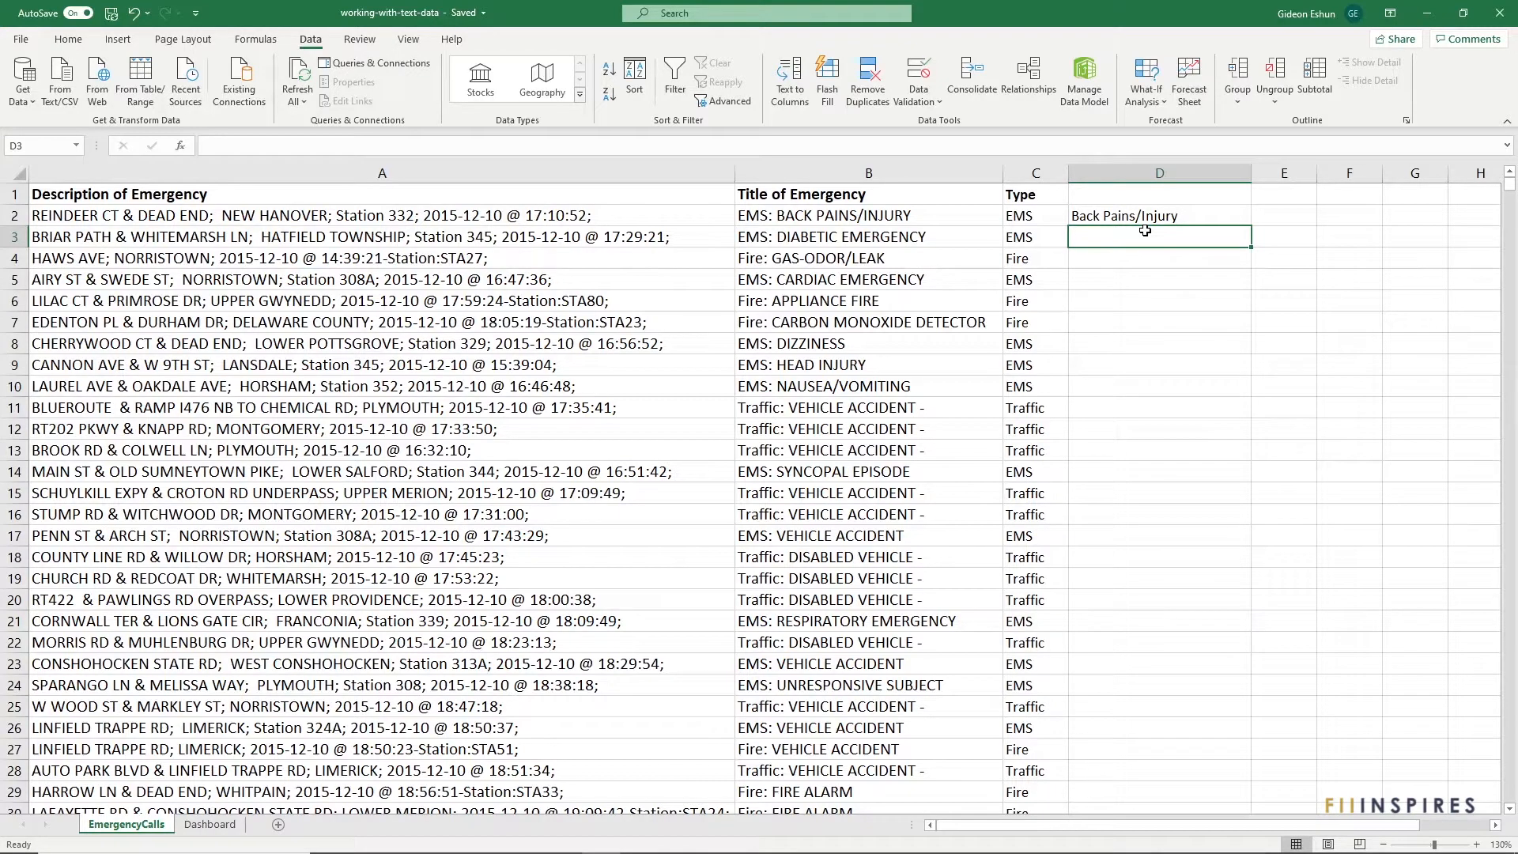
text(Diabetic Emergency)
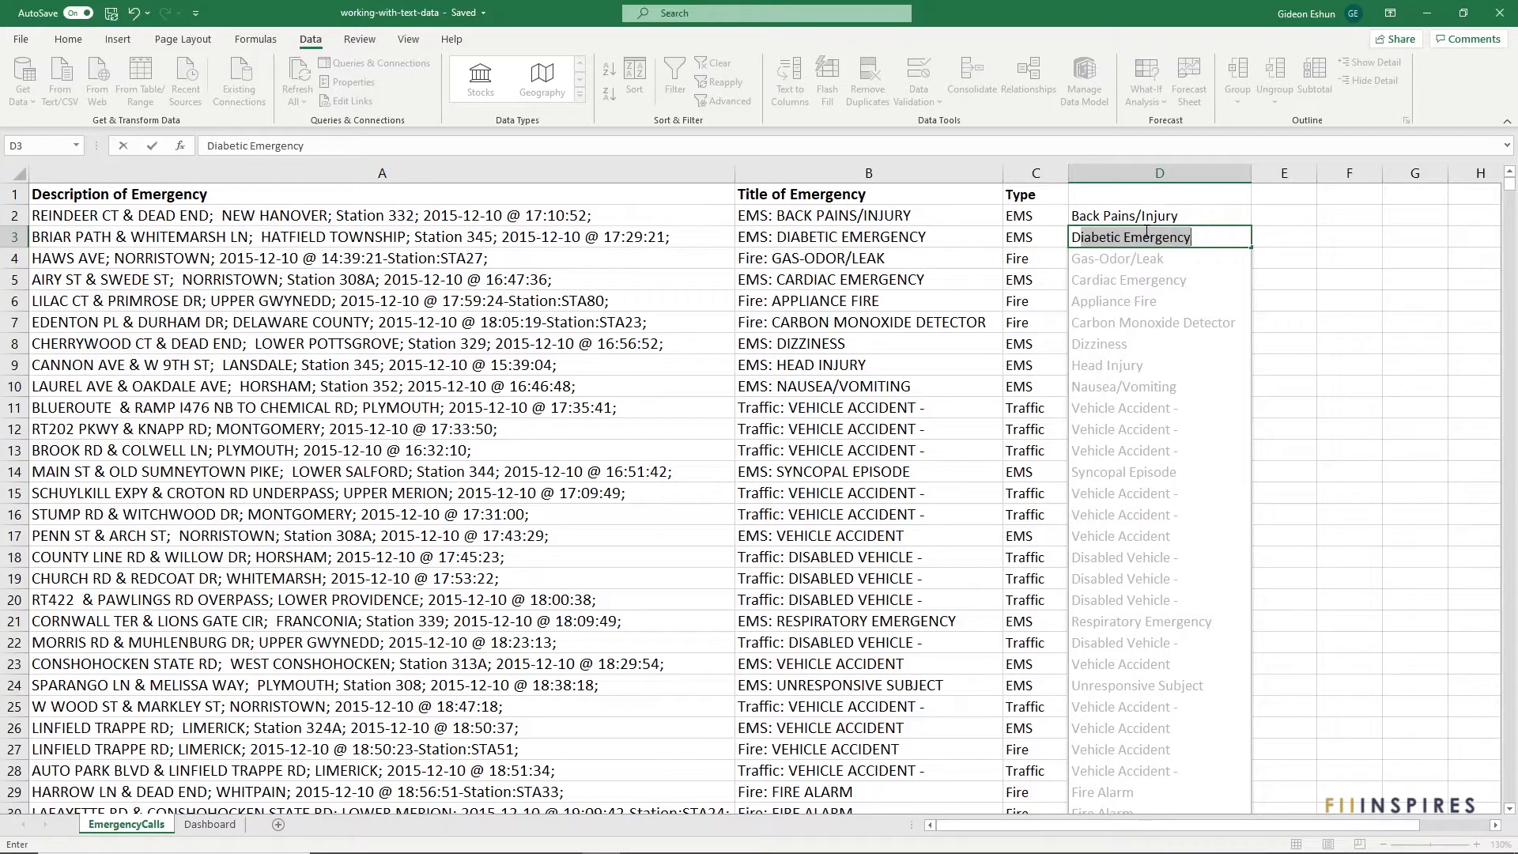
key(Return)
Enter the heading Subtype in cell D1
key(Up)
key(Up)
key(Up)
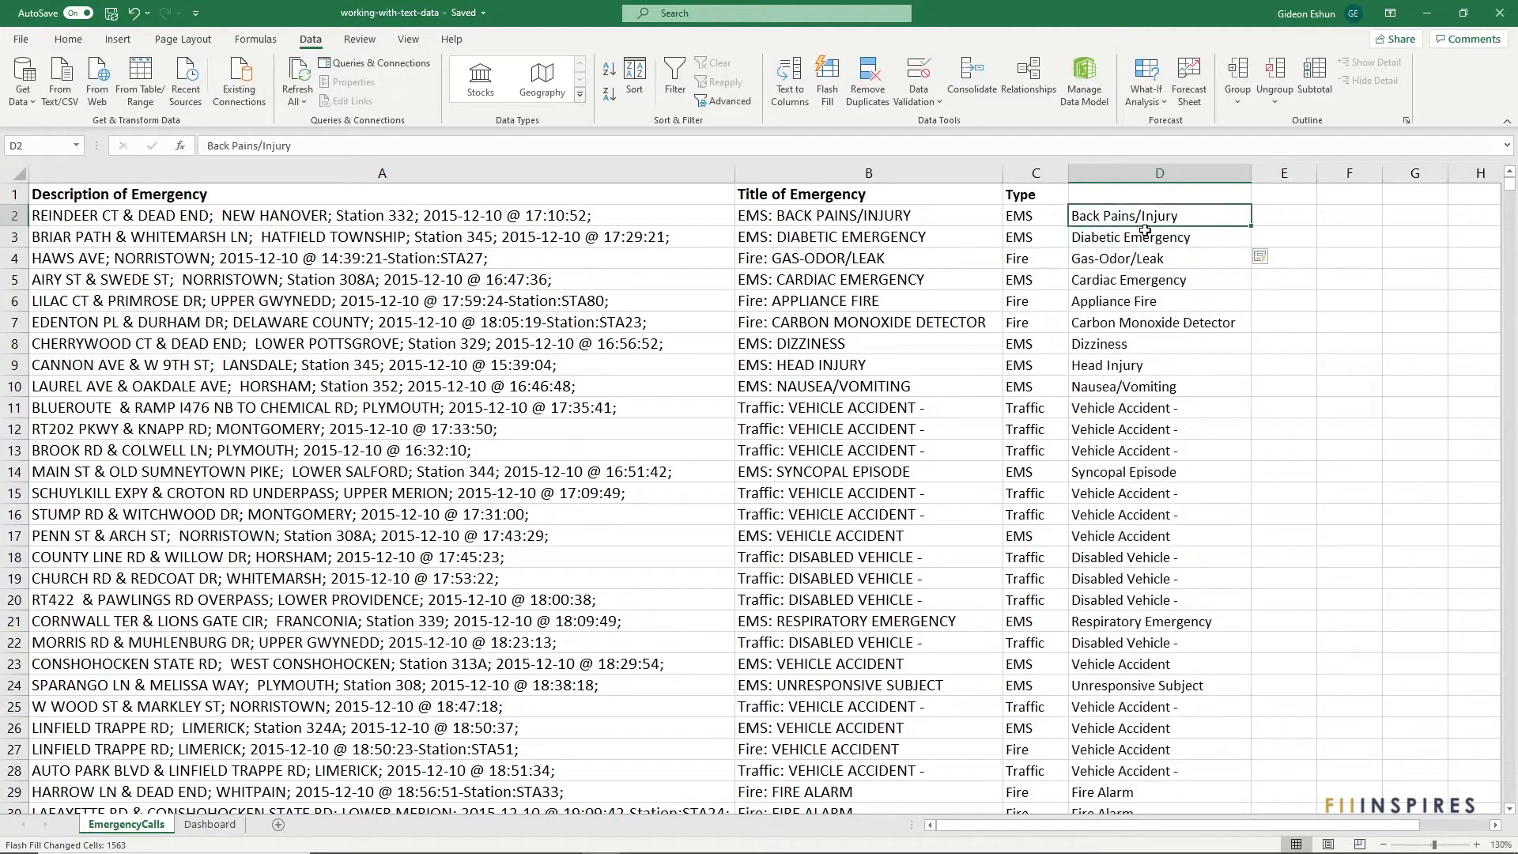
text(Sub)
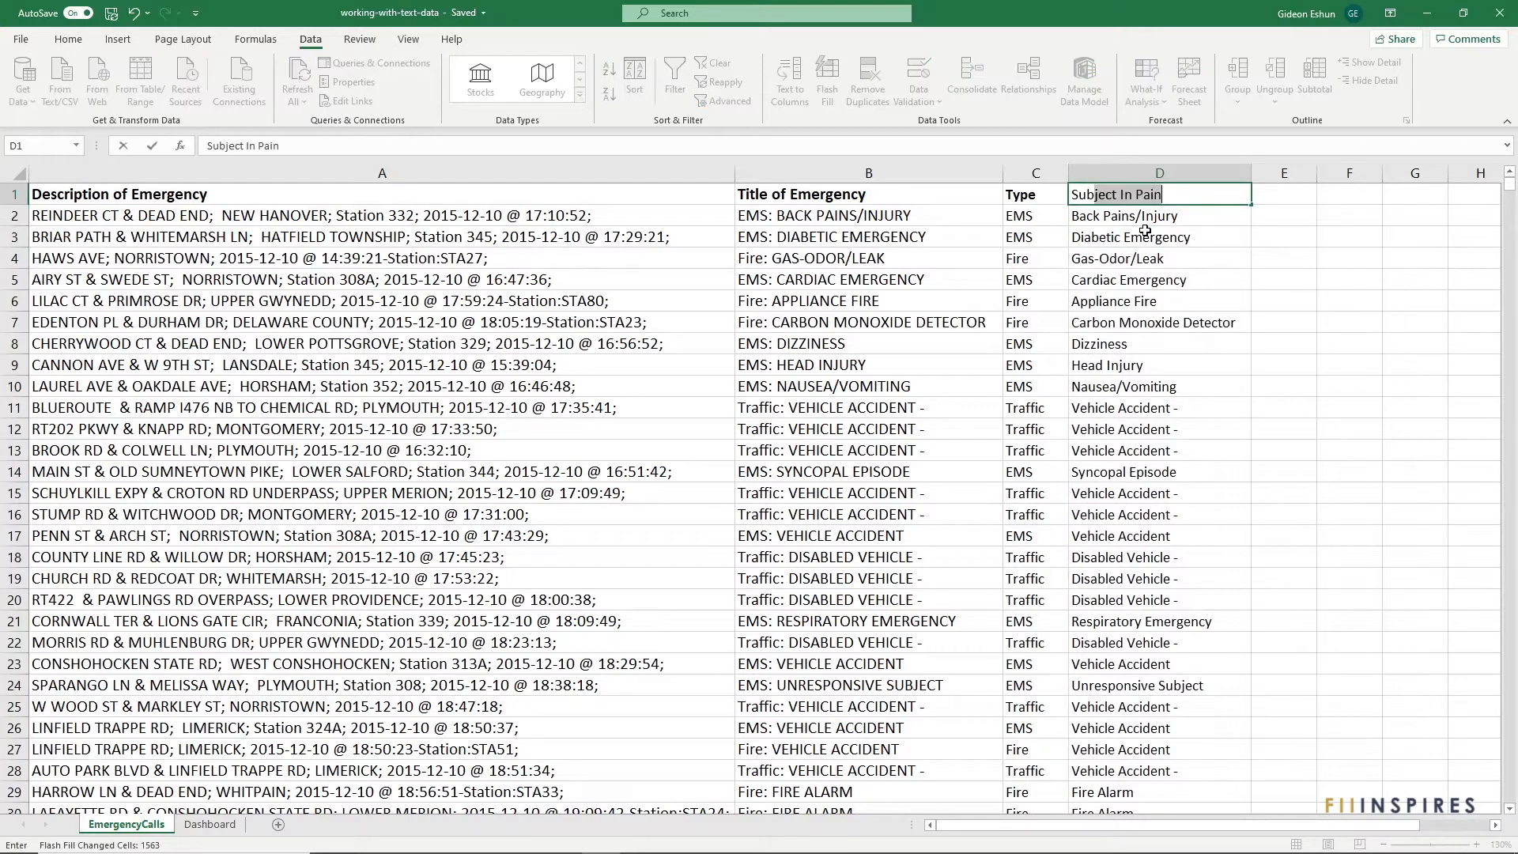
text(type)
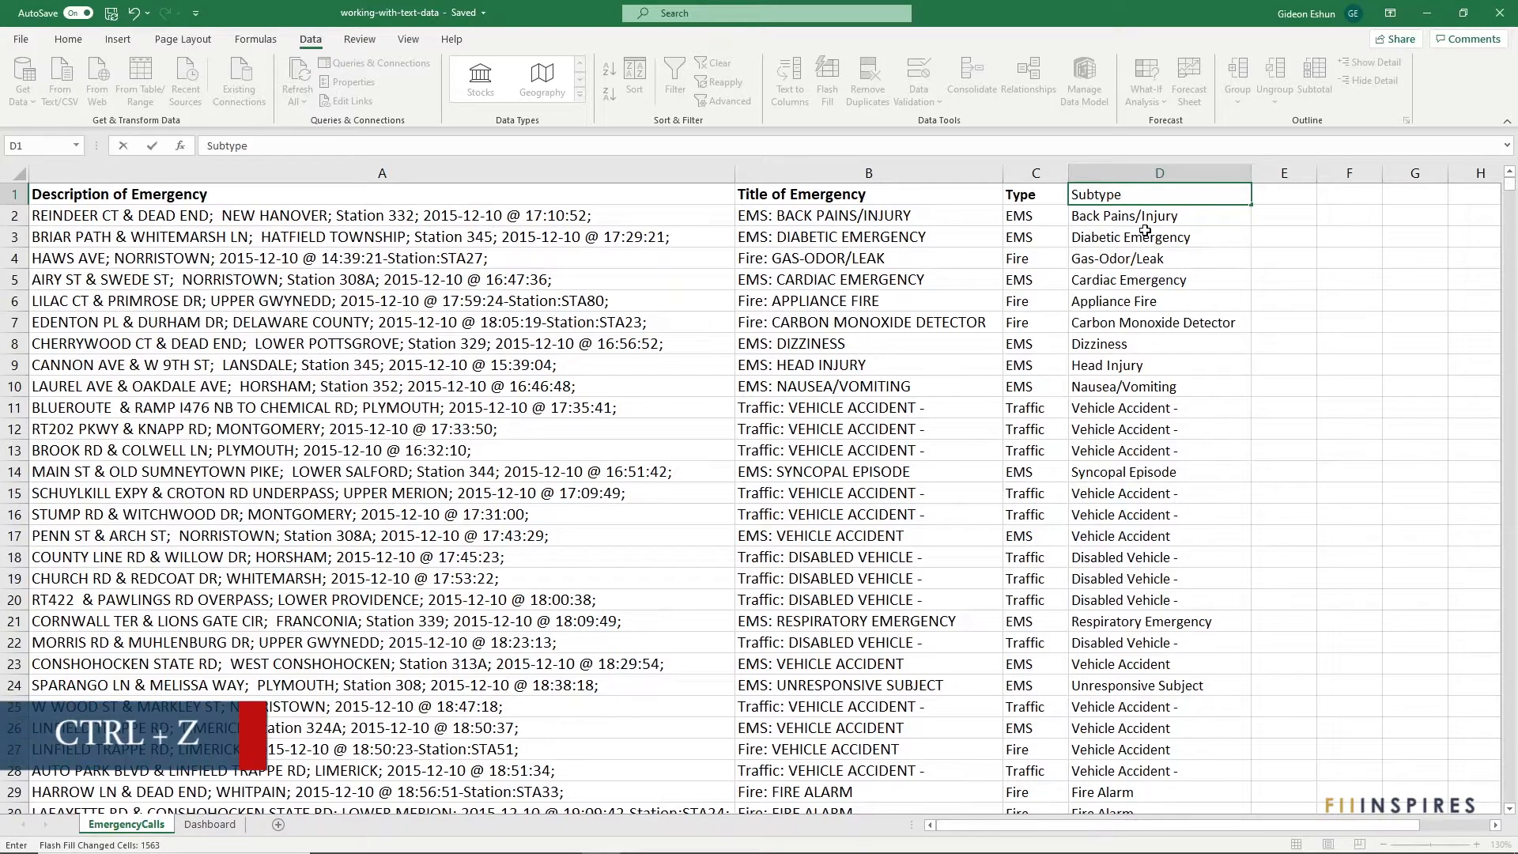
Undo the Subtype heading, the fill and the example entries in column D
key(ctrl+z)
key(ctrl+z)
key(ctrl+z)
key(ctrl+z)
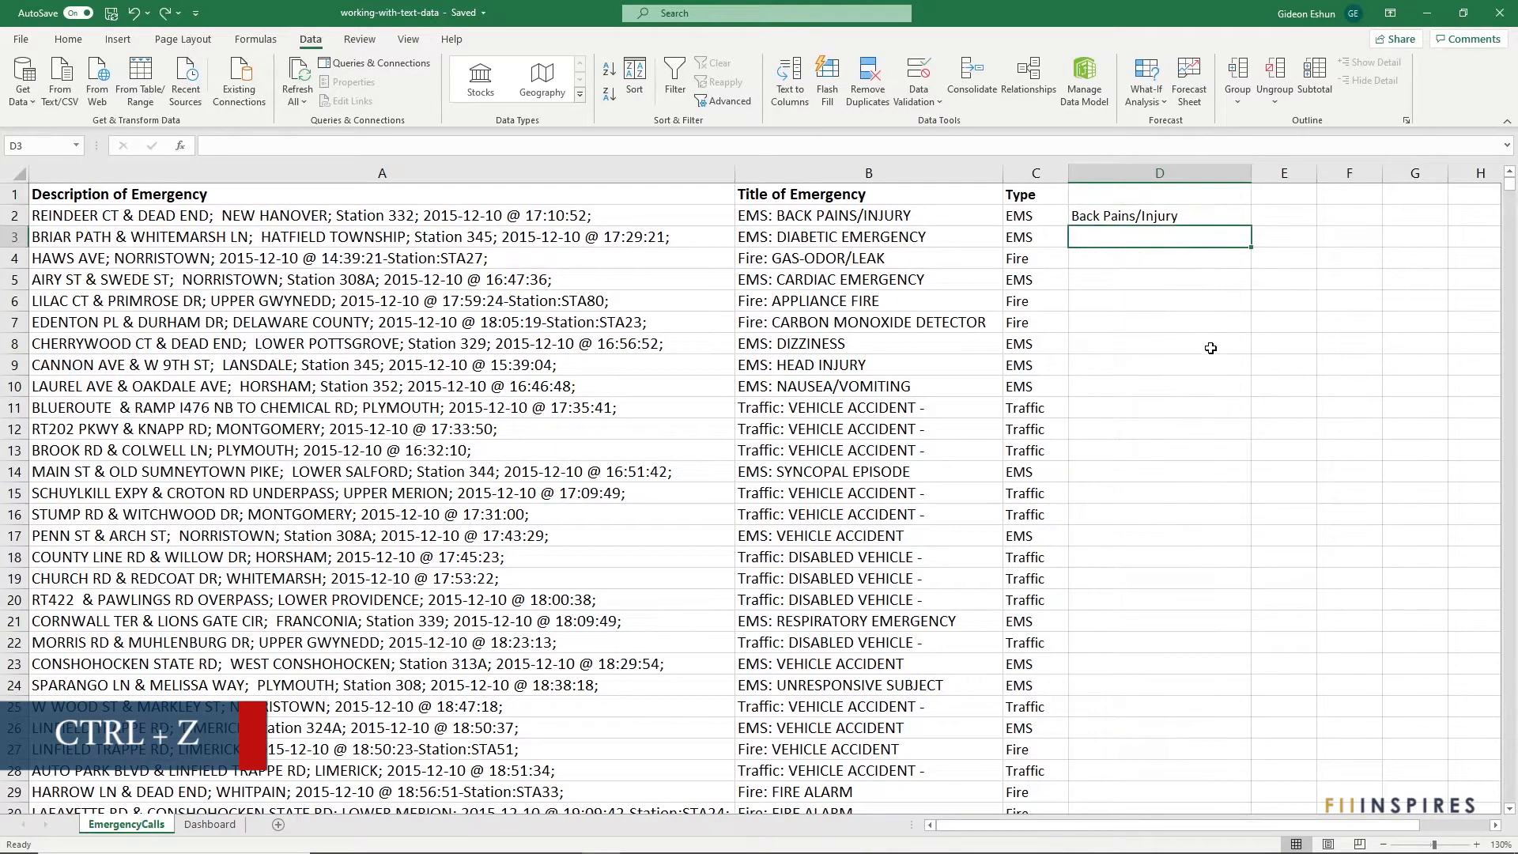
Enter Vehicle Accident in D11 as an example subtype without the trailing hyphen, and return to cell D2
click(1135, 409)
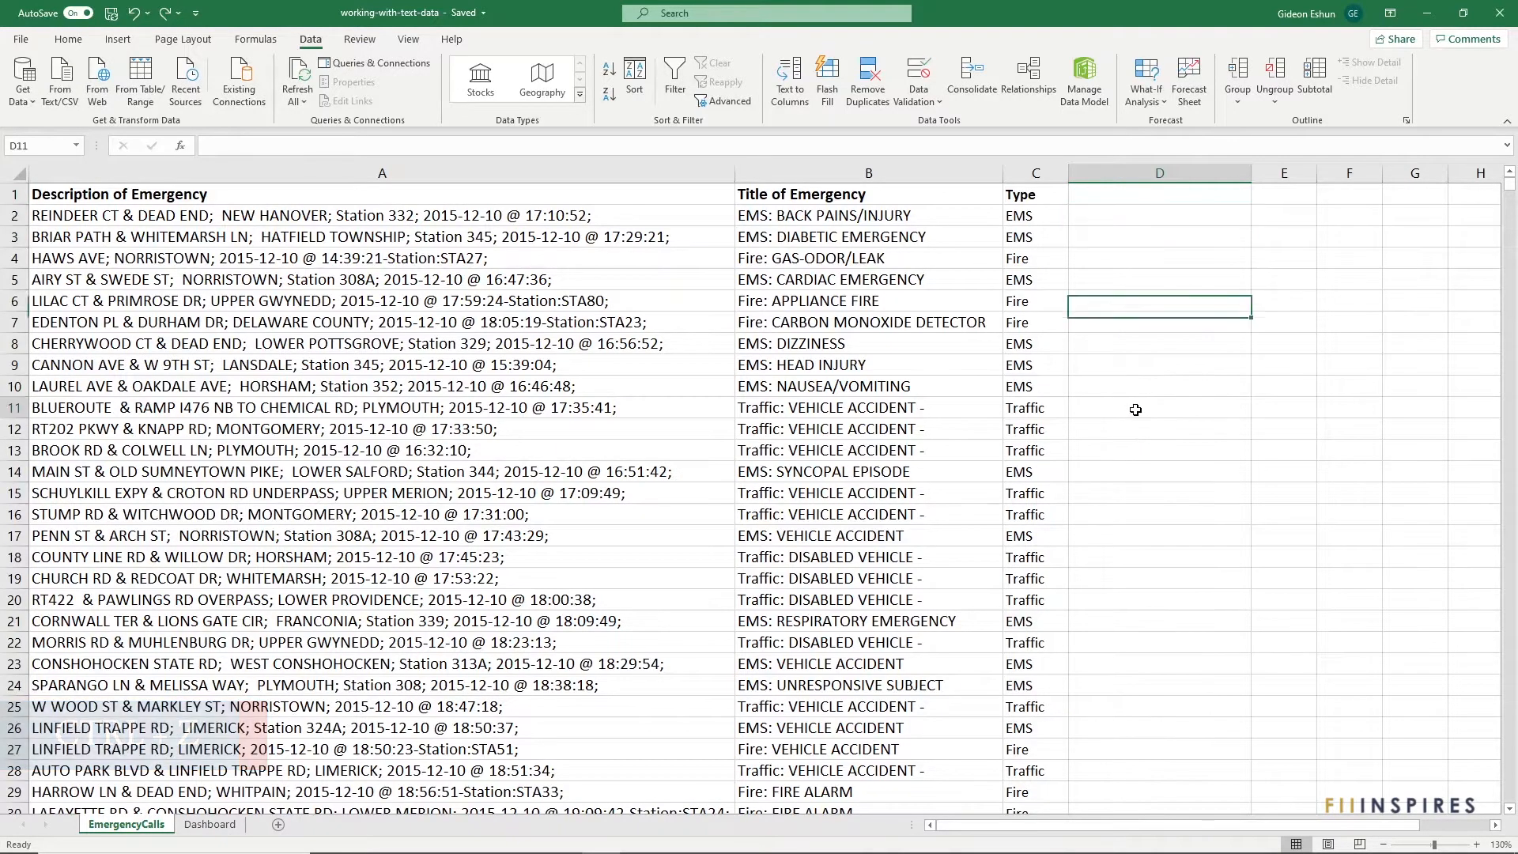
text(Vehic)
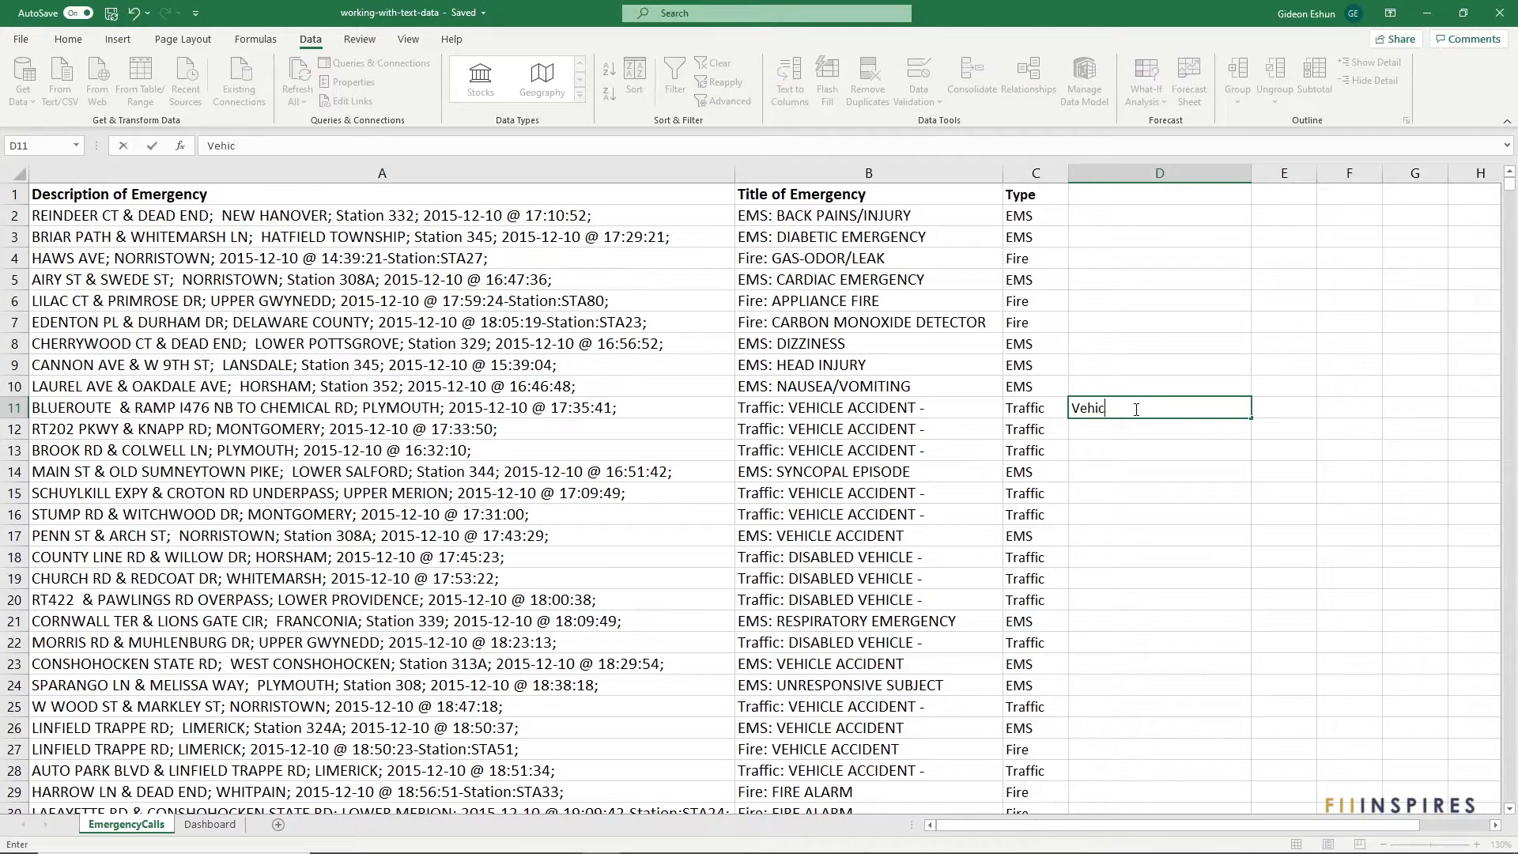
text(le Accident)
click(1199, 215)
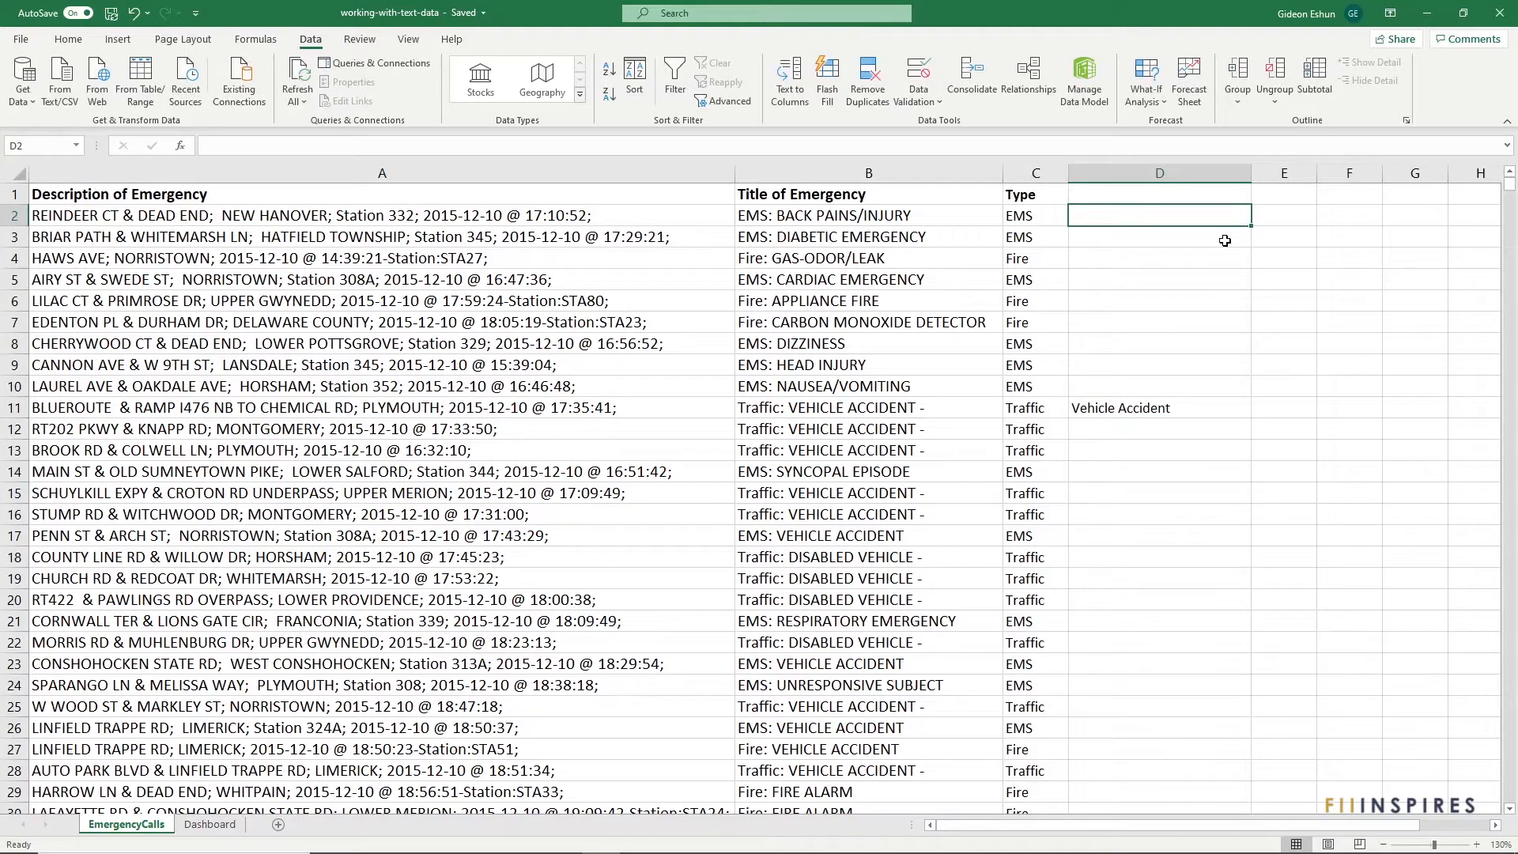
Enter Back Pains/Injury in D2 as the second example subtype and Flash Fill the remaining cells of column D
text(Back Pain)
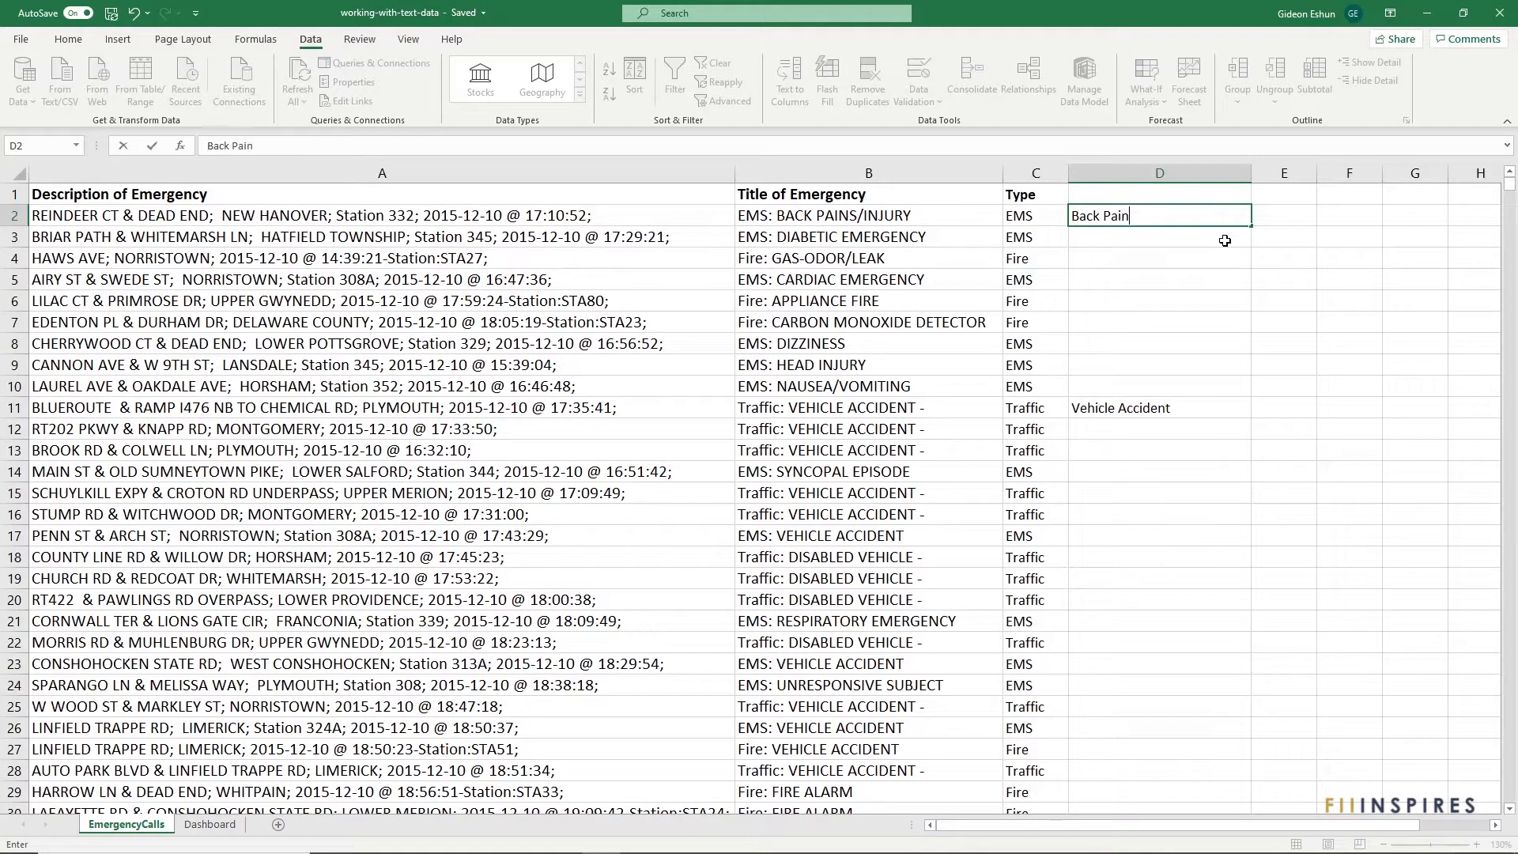
text(s/Injury)
key(Return)
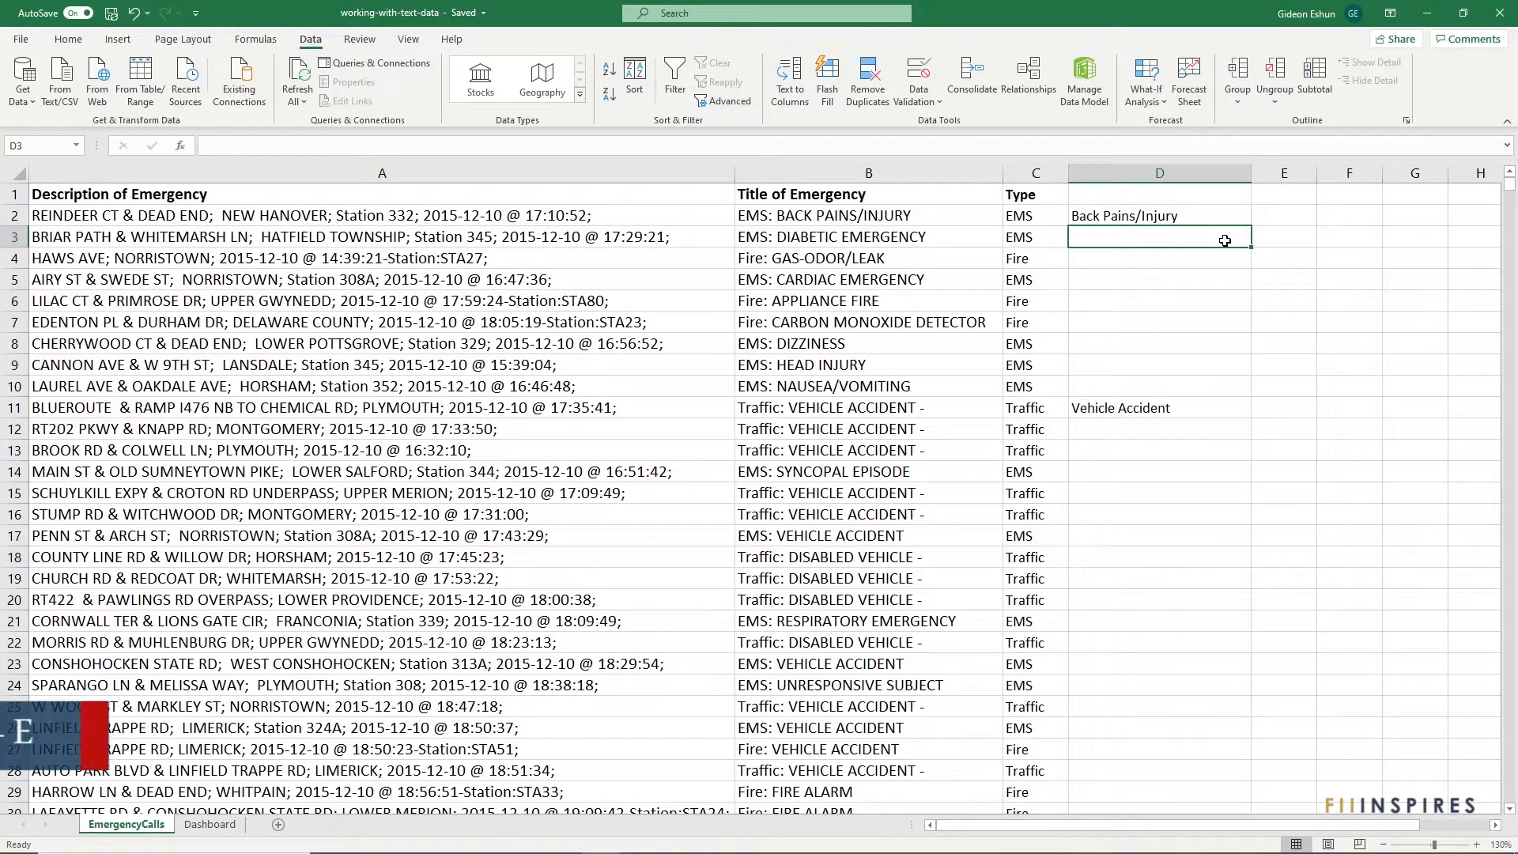
key(ctrl+e)
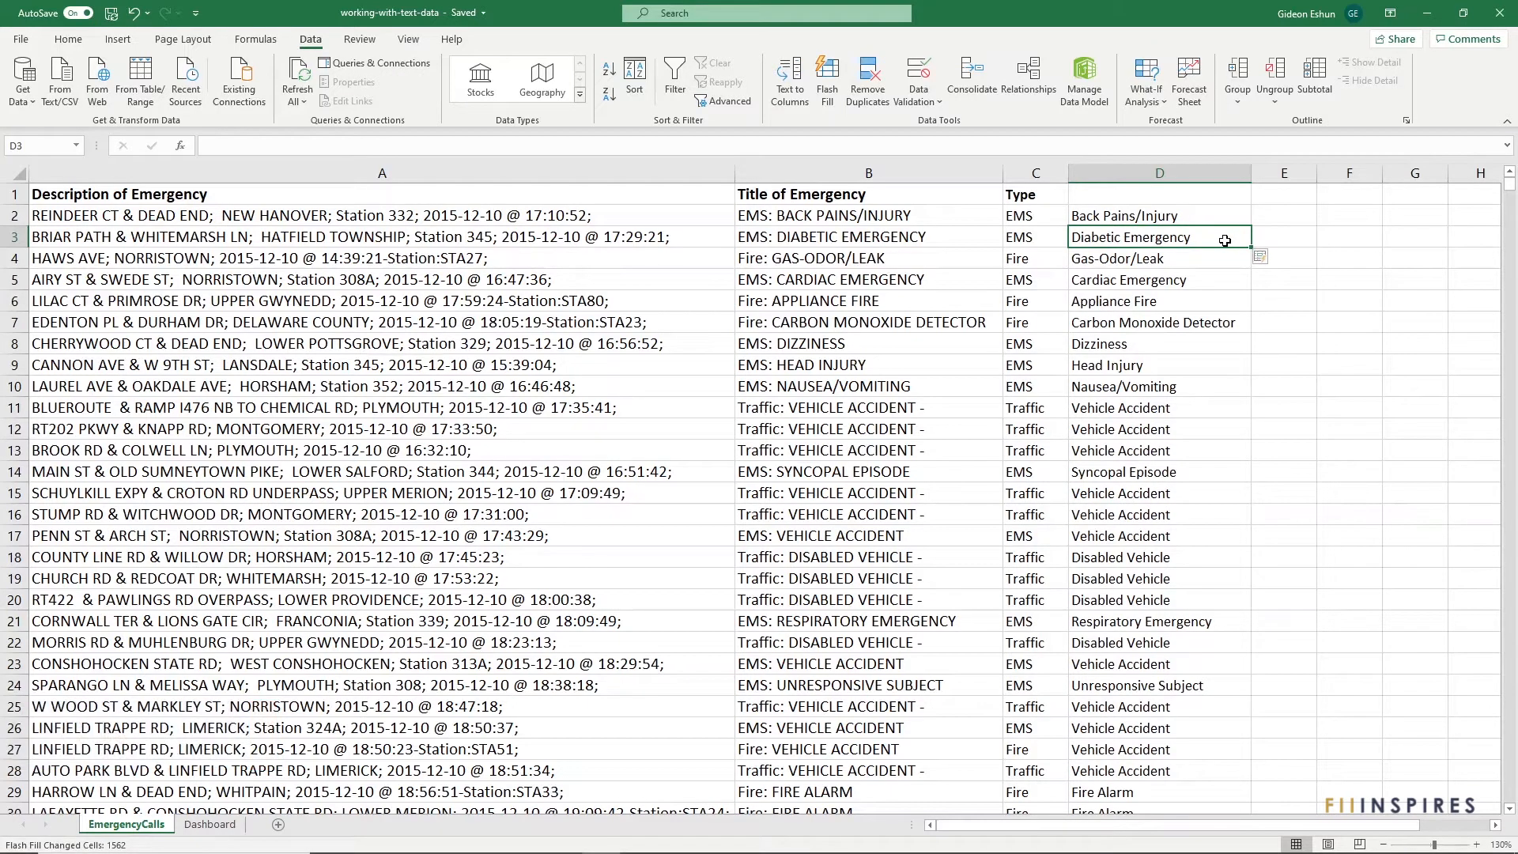
Enter the heading Subtype in cell D1 and make it bold
click(1200, 193)
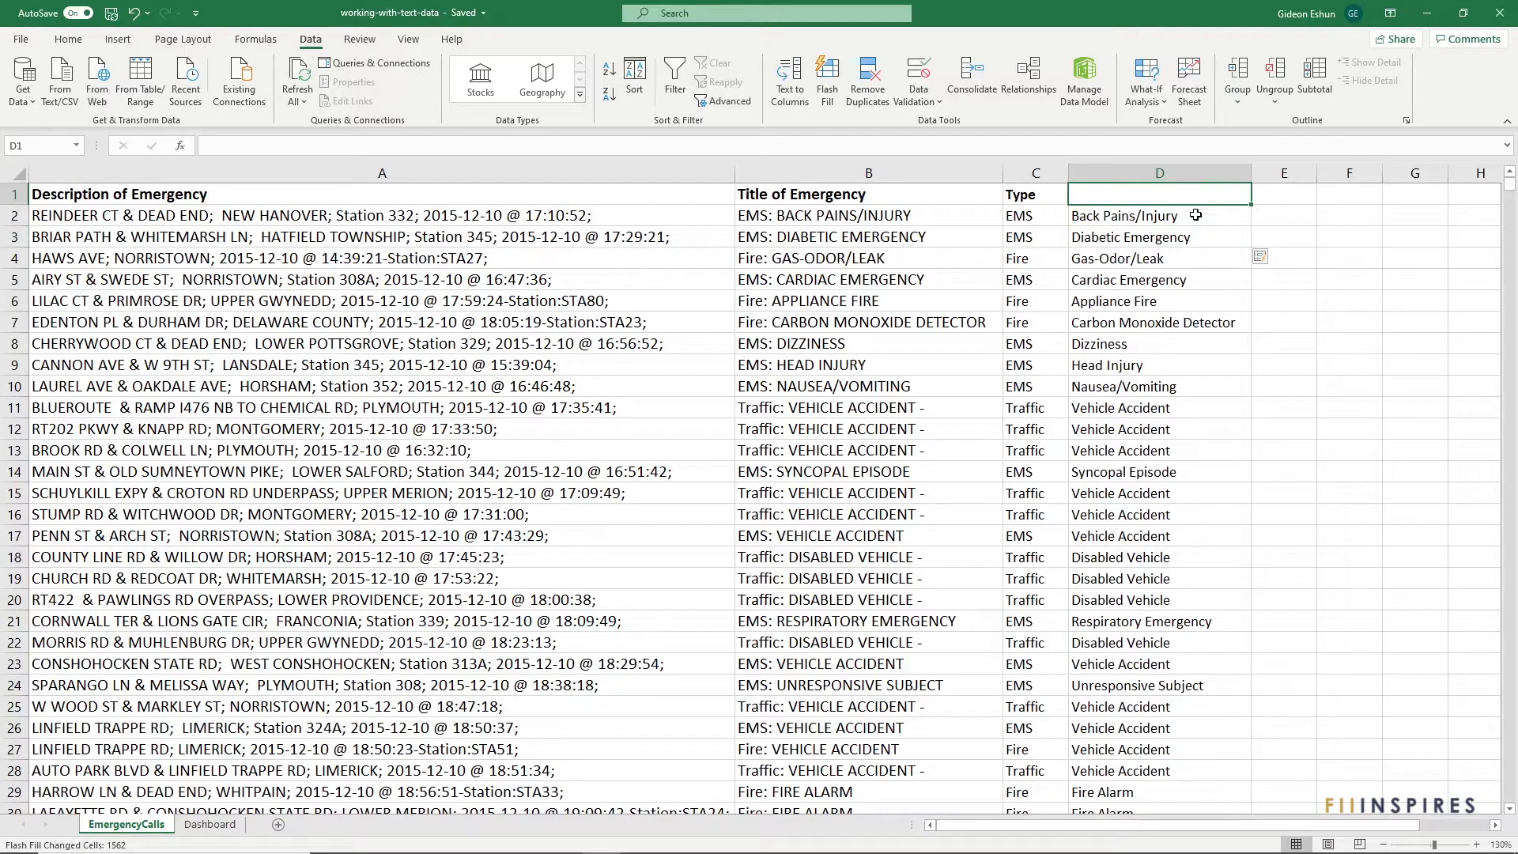
text(Subtype)
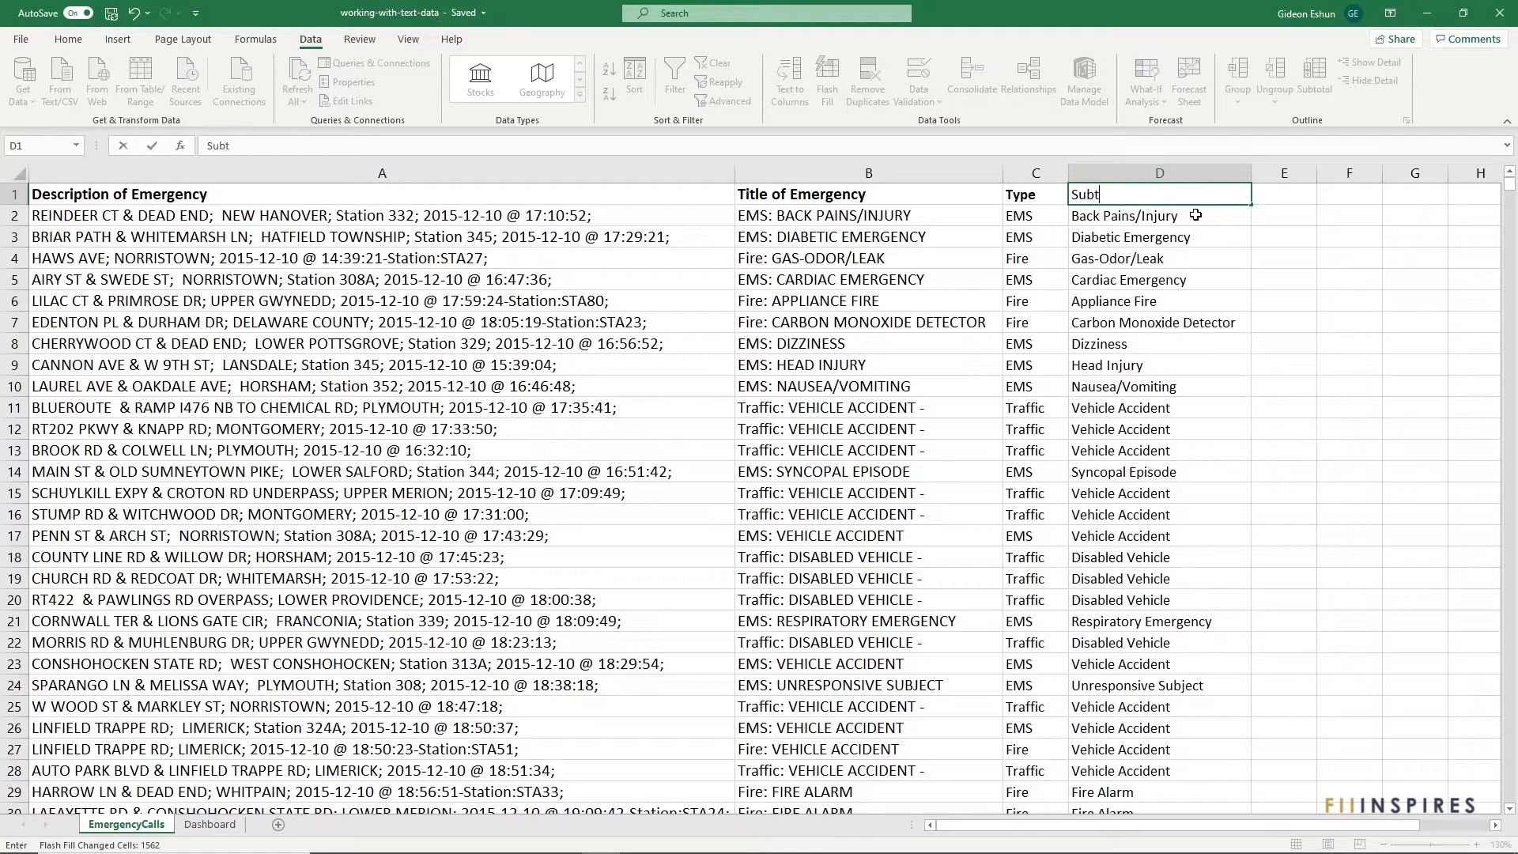
key(Return)
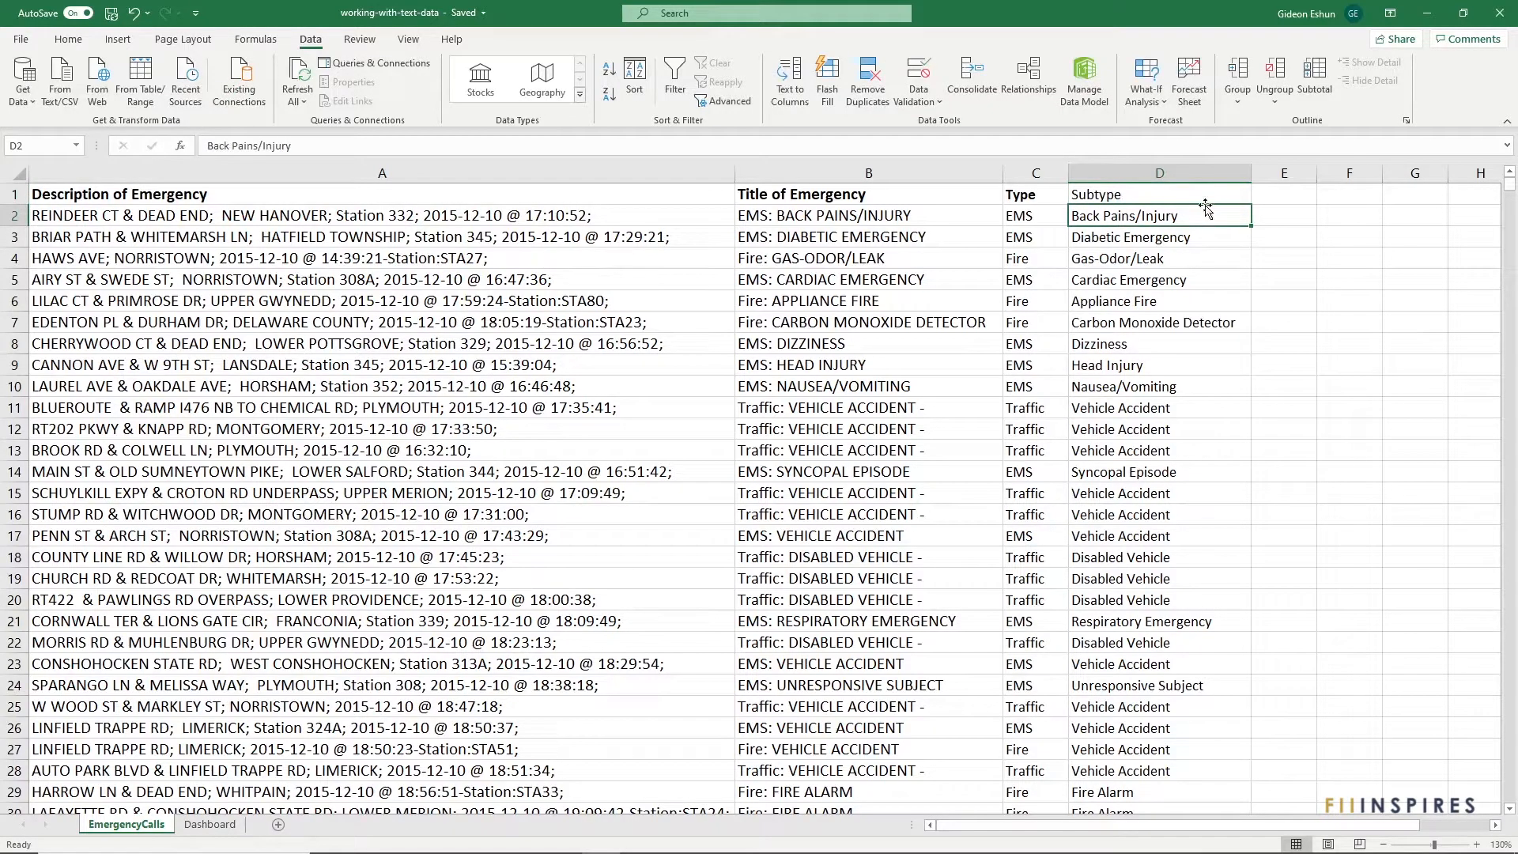
click(1213, 194)
key(ctrl+b)
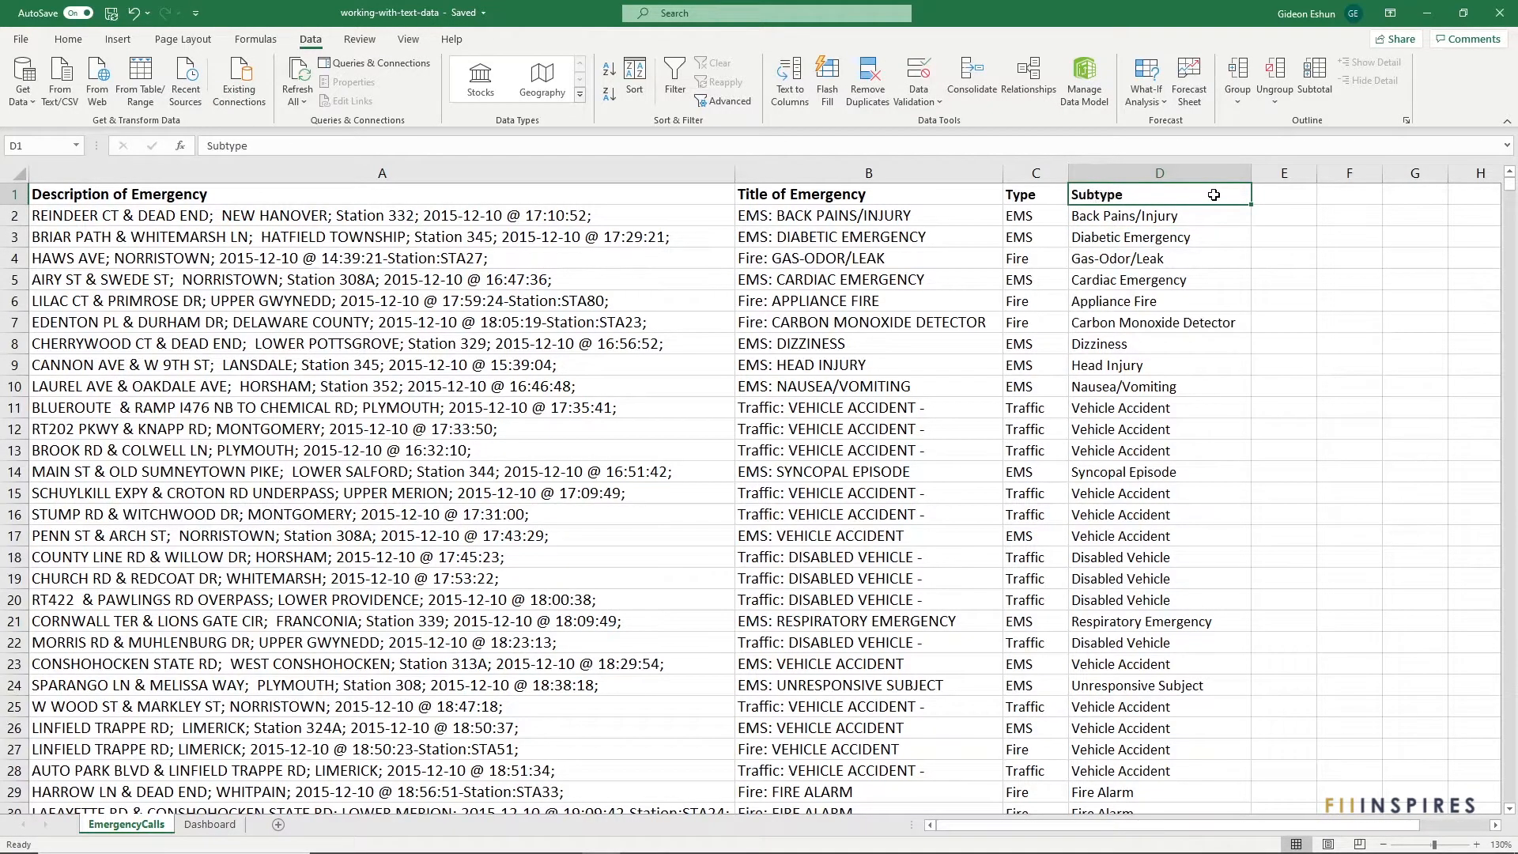
Clear all contents of the Type and Subtype columns, C and D, and return to cell C2
drag(1042, 173, 1143, 176)
key(Delete)
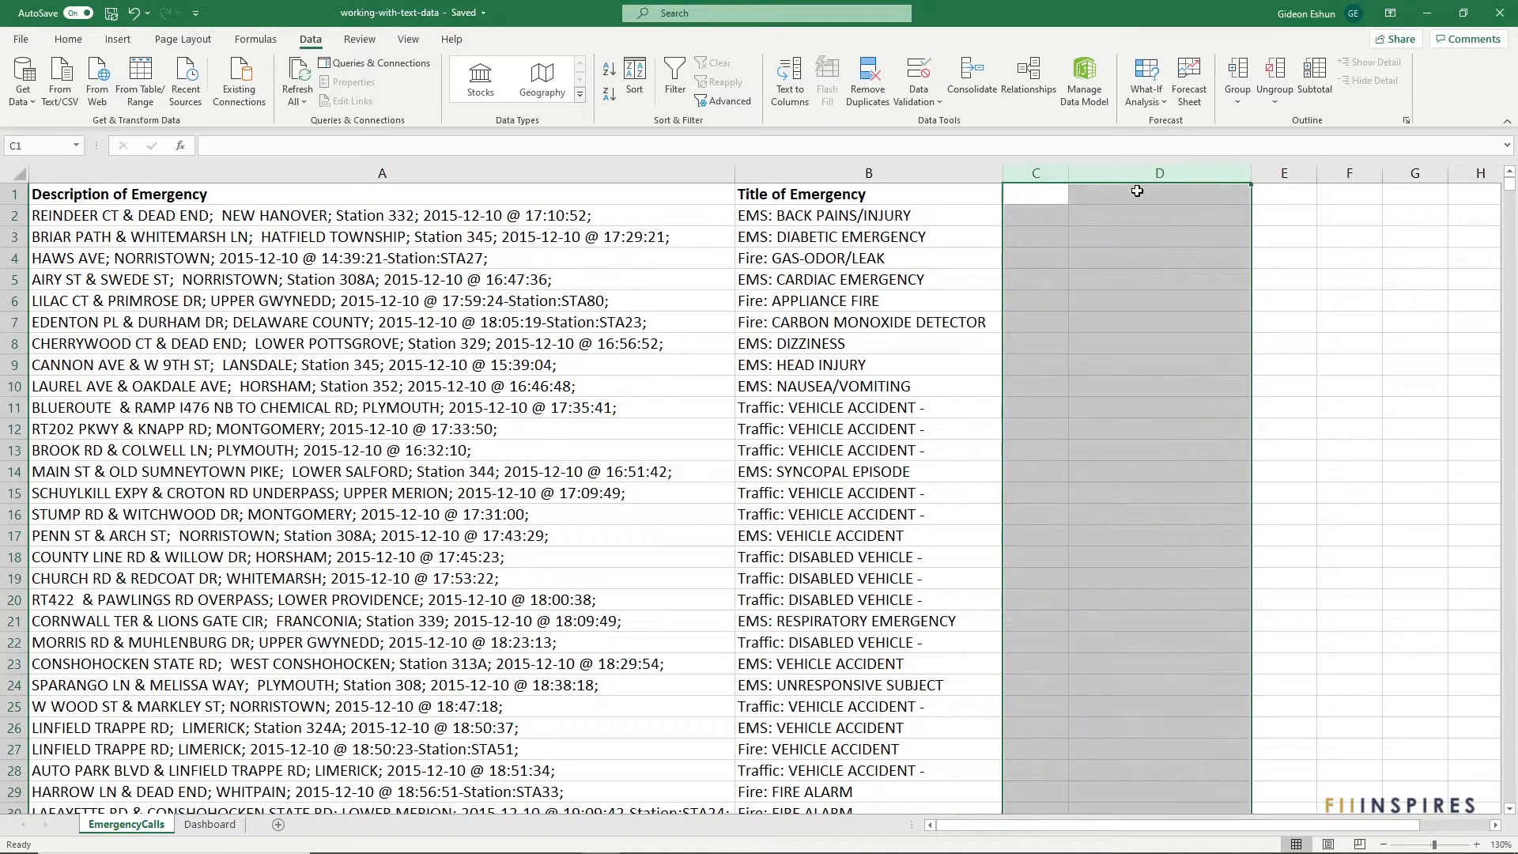
click(1050, 215)
click(1050, 216)
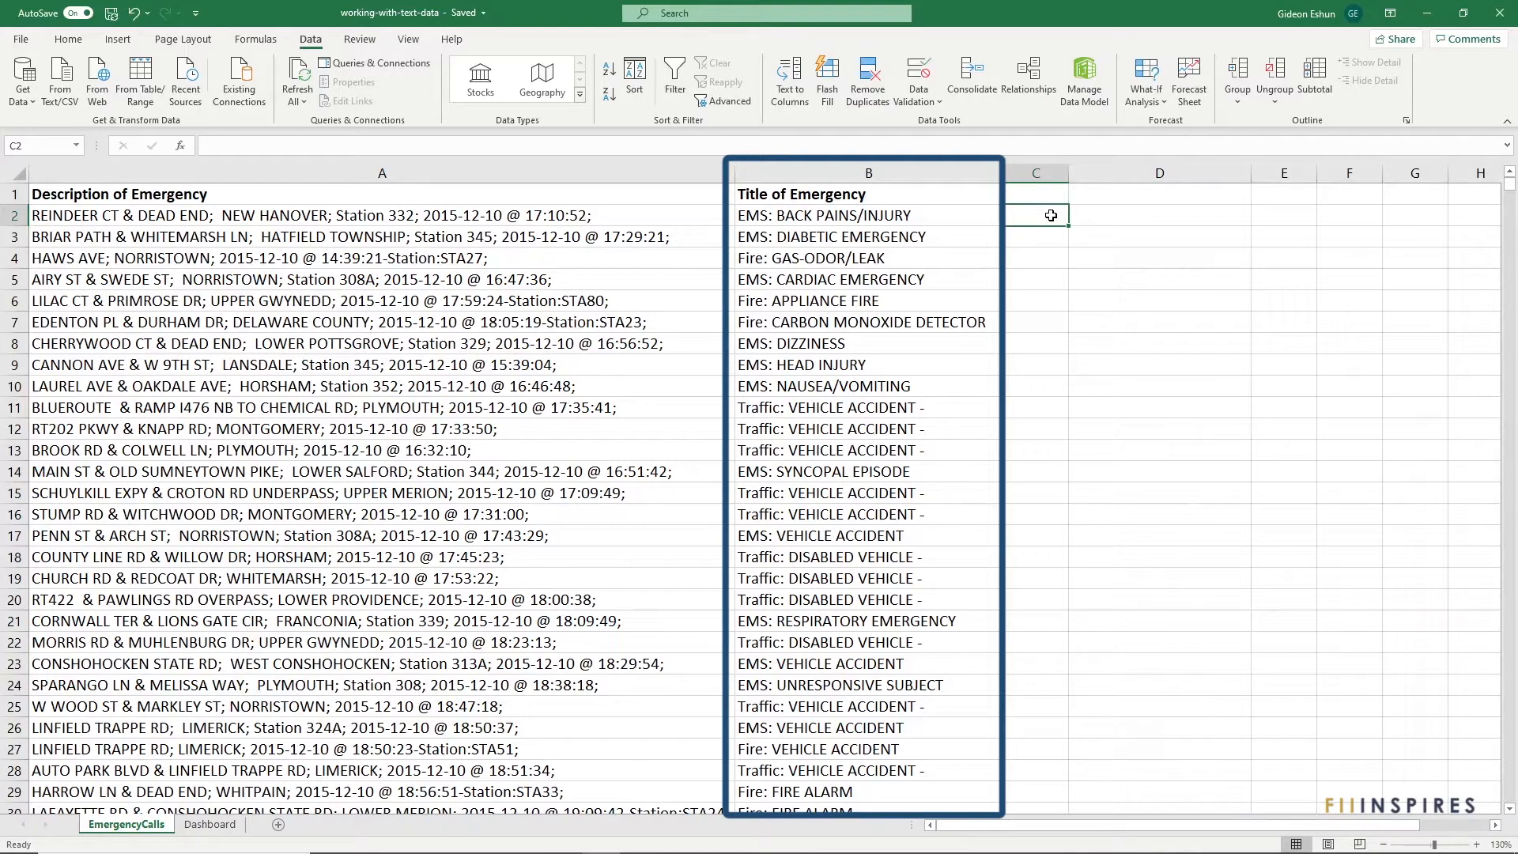
Select all the emergency titles in column B, from B2 down to the last filled row
click(979, 215)
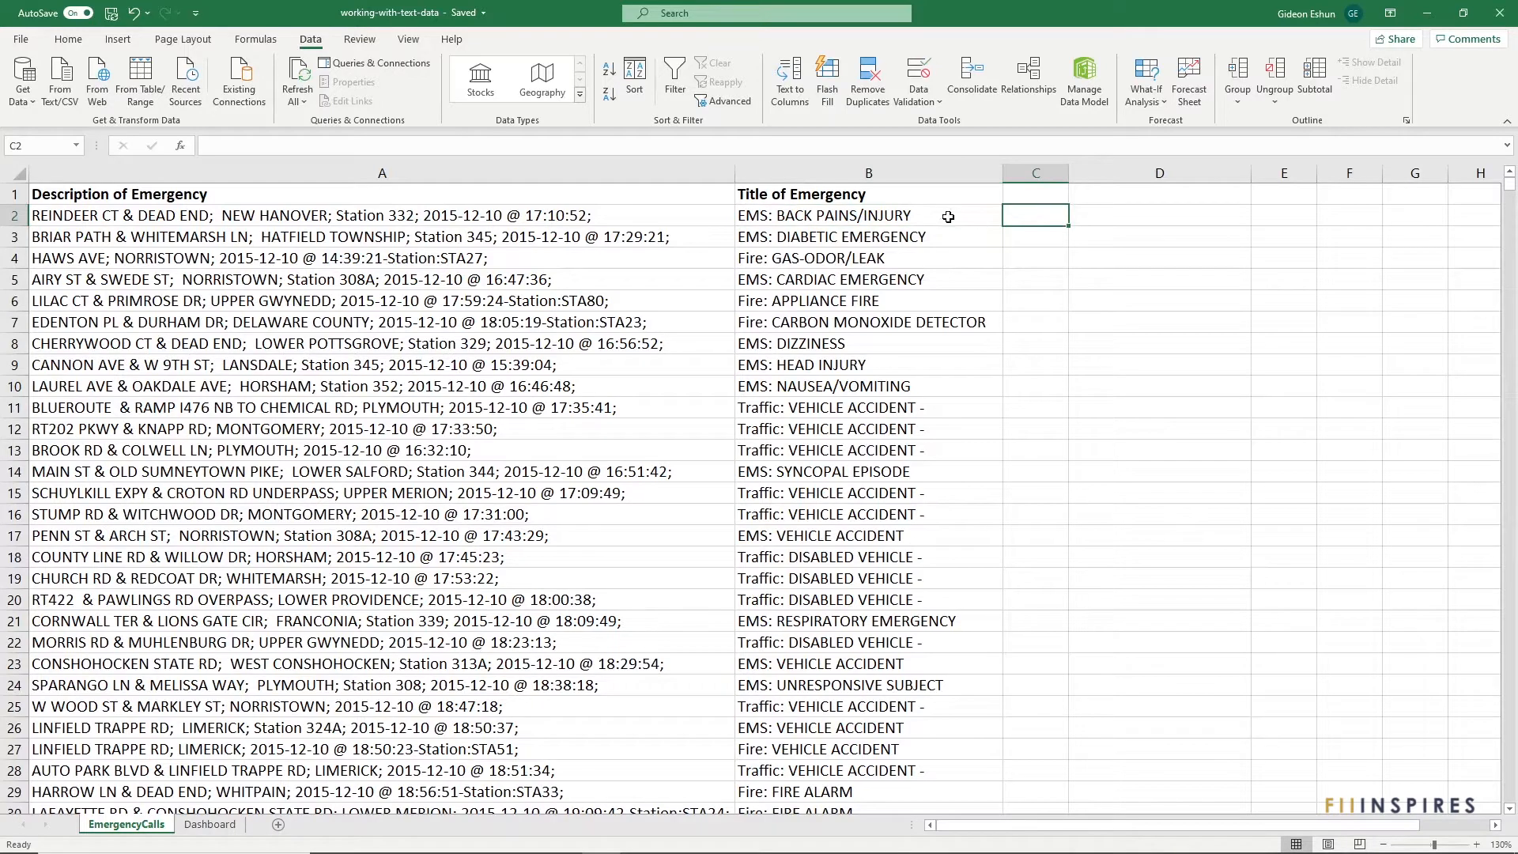
key(ctrl+shift+Down)
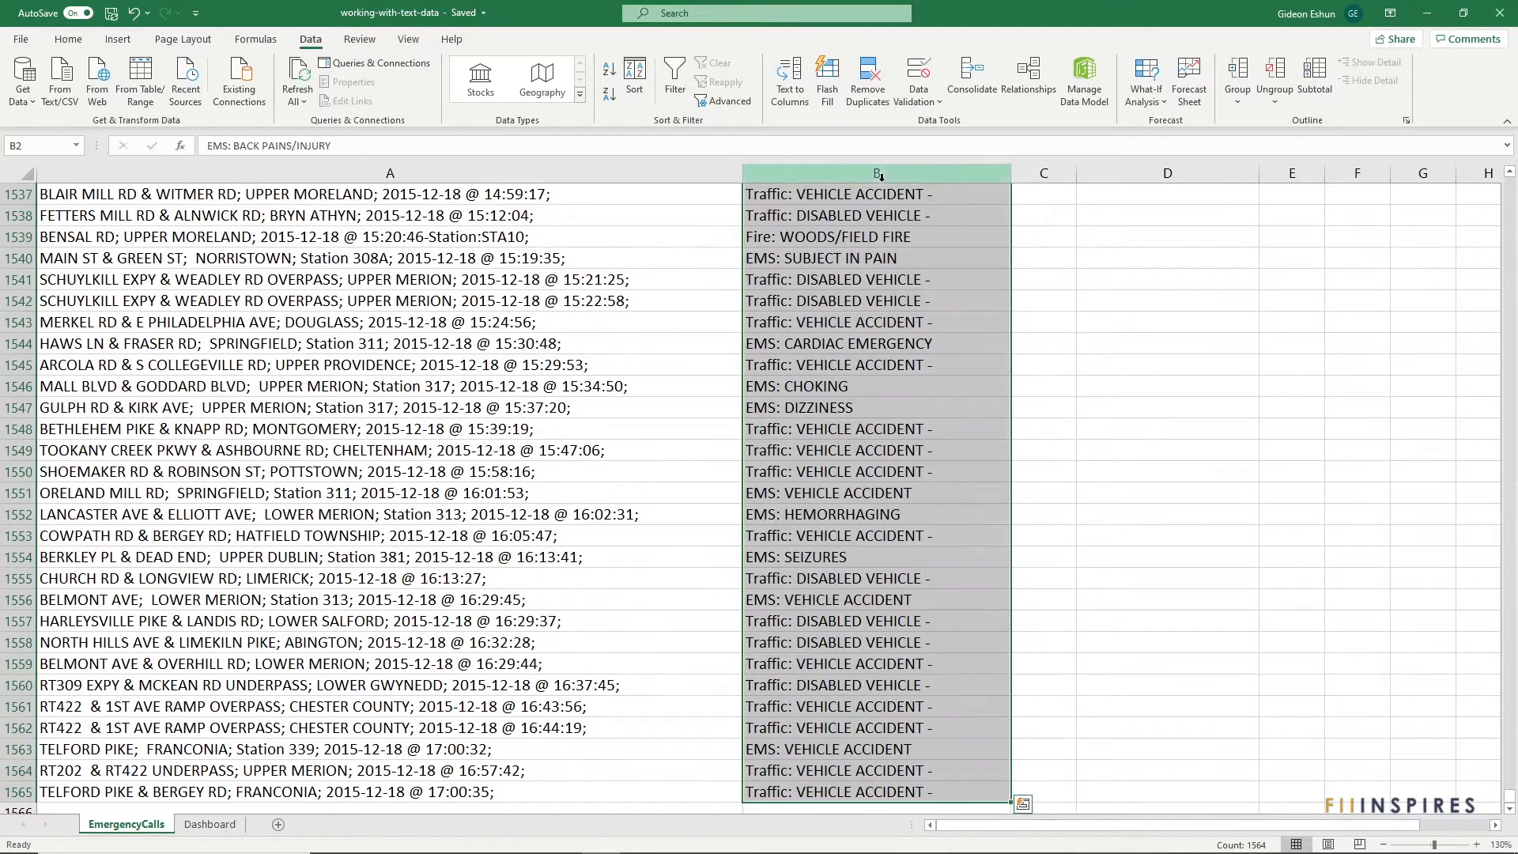